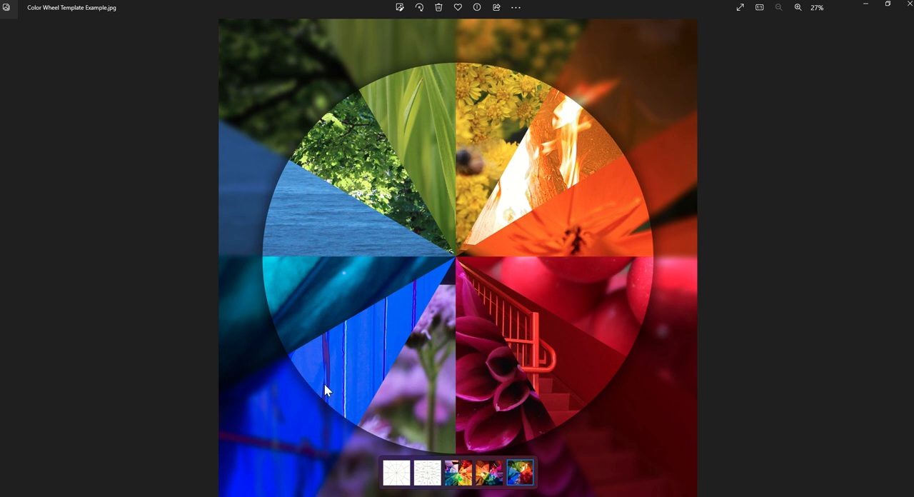
Put away the example image and briefly hide the Color Wheel layer to view the Neutral Wheel beneath it
{"action": "left_click", "coordinate": [867, 9]}
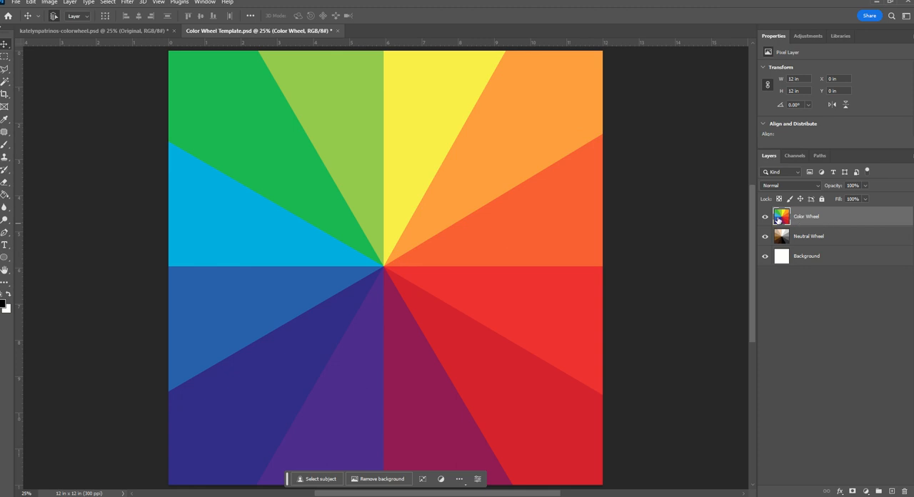
{"action": "left_click", "coordinate": [764, 217]}
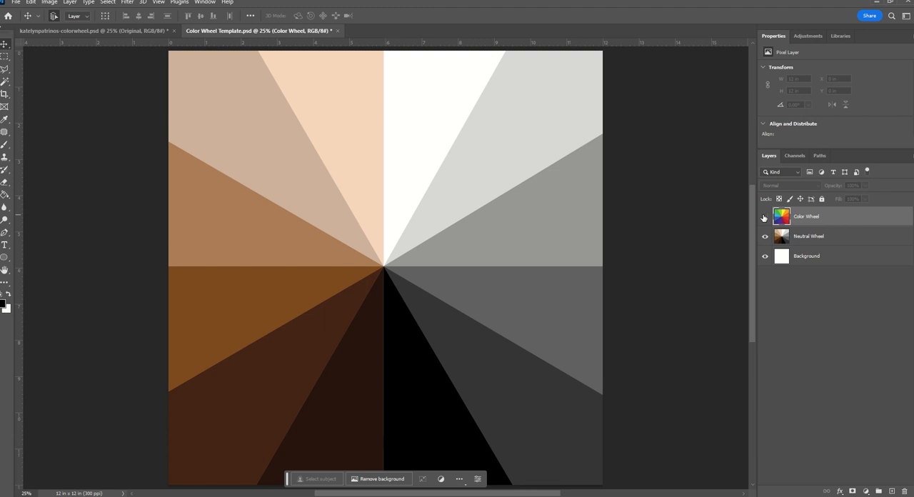
{"action": "left_click", "coordinate": [764, 217]}
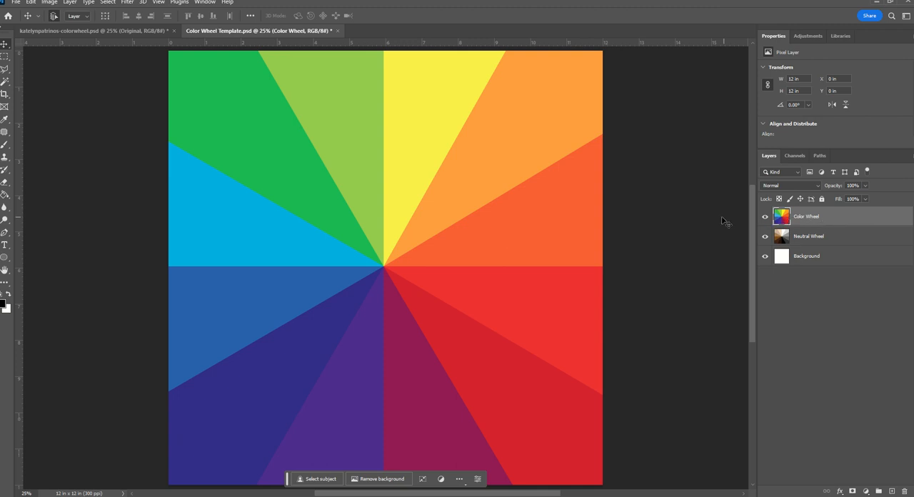
Open the yellow flower photo IMG_2552 from the Camera Roll folder
{"action": "left_click", "coordinate": [14, 3]}
{"action": "left_click", "coordinate": [27, 21]}
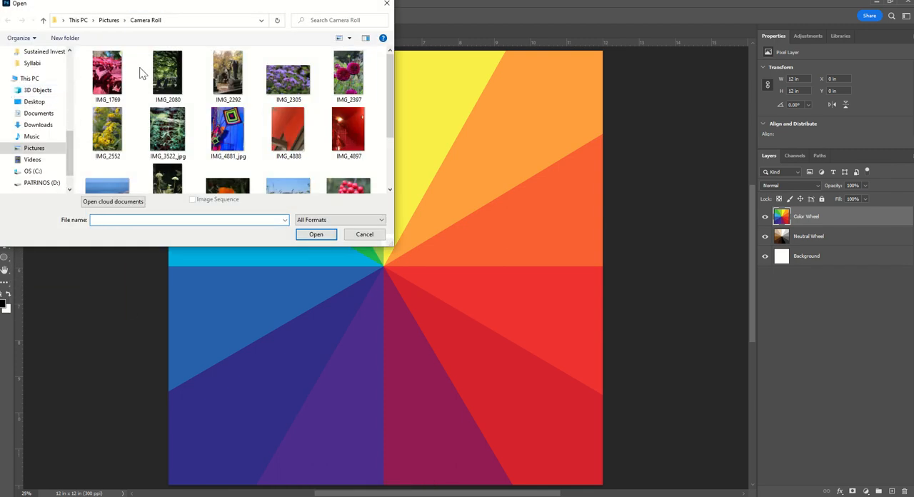
{"action": "scroll", "coordinate": [222, 111], "scroll_direction": "down", "scroll_amount": 2}
{"action": "scroll", "coordinate": [221, 116], "scroll_direction": "up", "scroll_amount": 2}
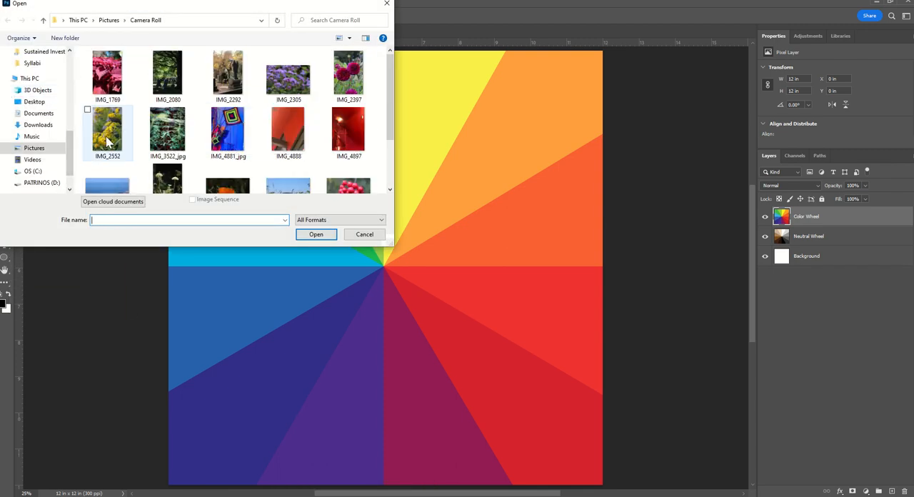
{"action": "left_click", "coordinate": [108, 132]}
{"action": "left_click", "coordinate": [315, 234]}
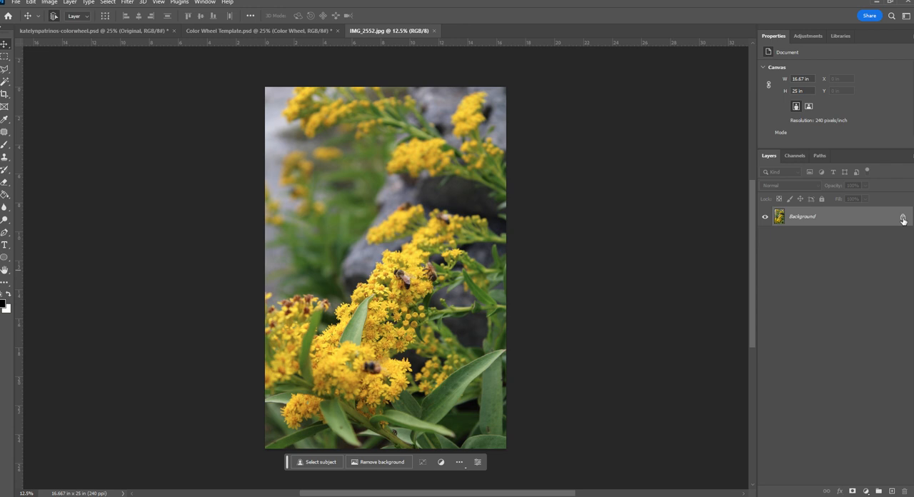
Unlock the flower photo's background layer, load the layer as a selection and copy it
{"action": "left_click", "coordinate": [902, 219]}
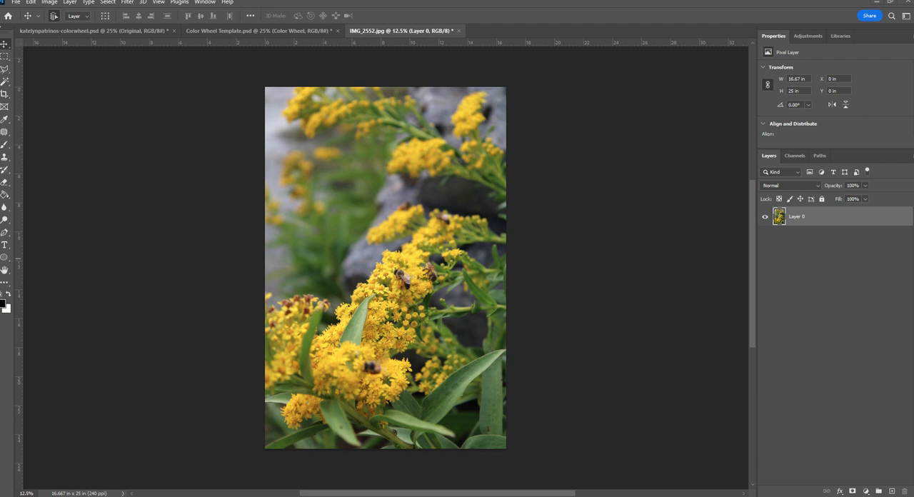
{"action": "left_click", "coordinate": [515, 19]}
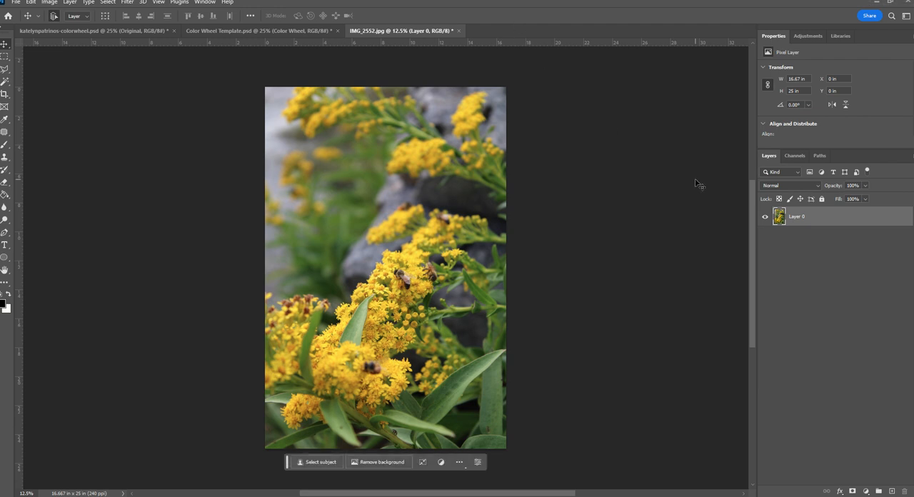
{"action": "left_click", "coordinate": [780, 219], "text": "ctrl"}
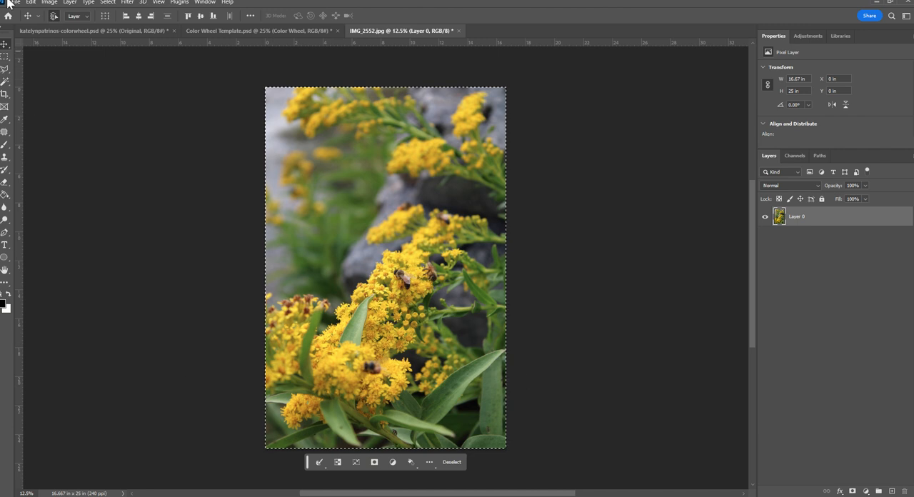
{"action": "left_click", "coordinate": [30, 2]}
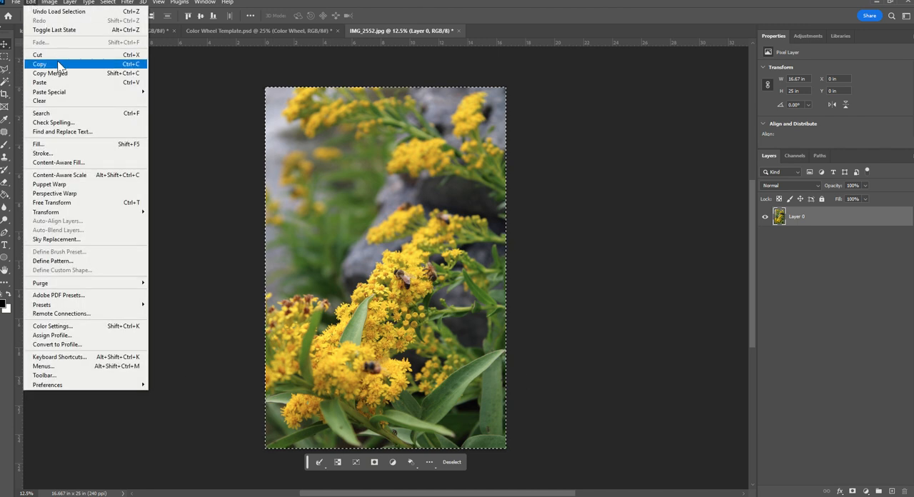
{"action": "left_click", "coordinate": [128, 69]}
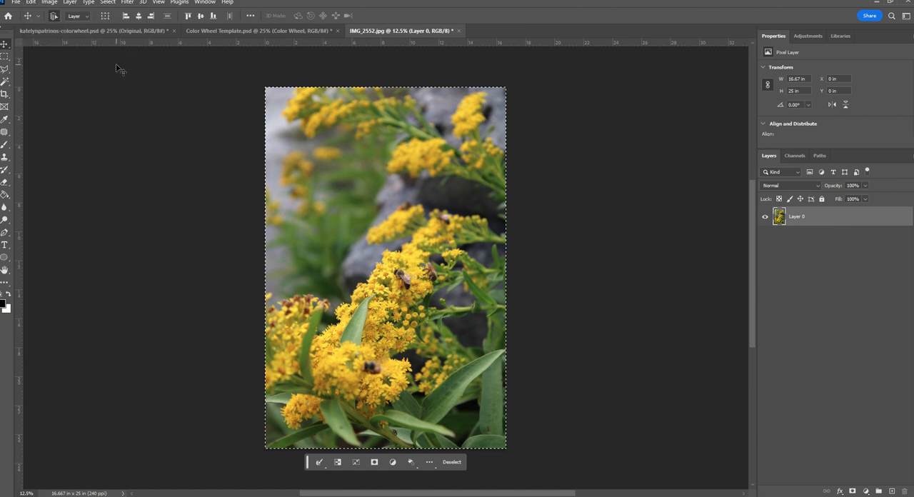
Select the yellow wedge in Color Wheel Template.psd with the Magic Wand and paste the copied photo into it using Paste Into
{"action": "left_click", "coordinate": [199, 32]}
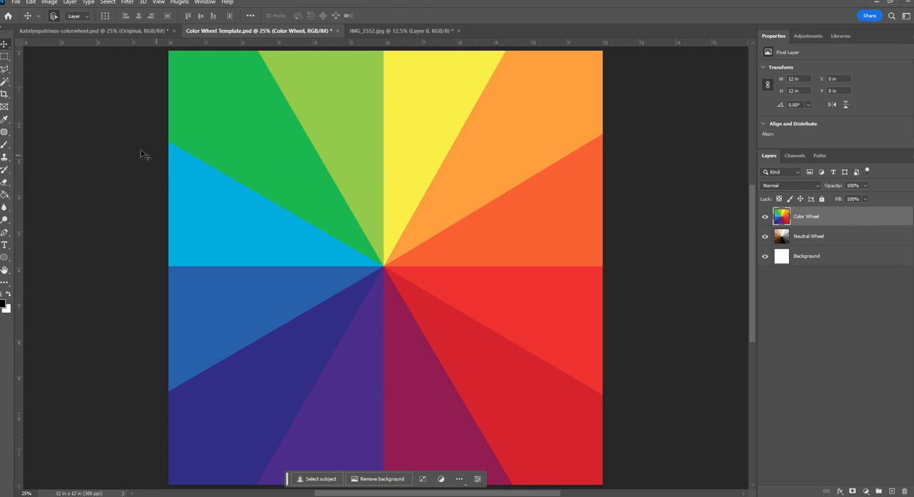
{"action": "left_click", "coordinate": [6, 84]}
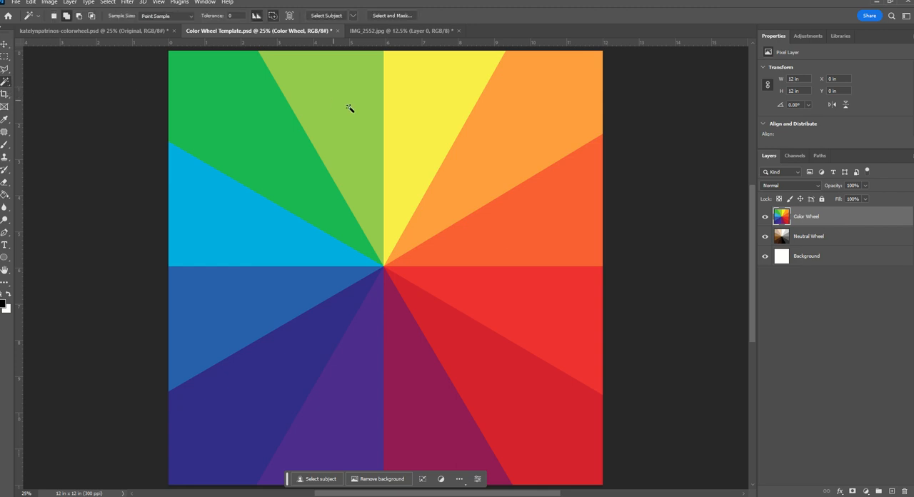
{"action": "left_click", "coordinate": [423, 107]}
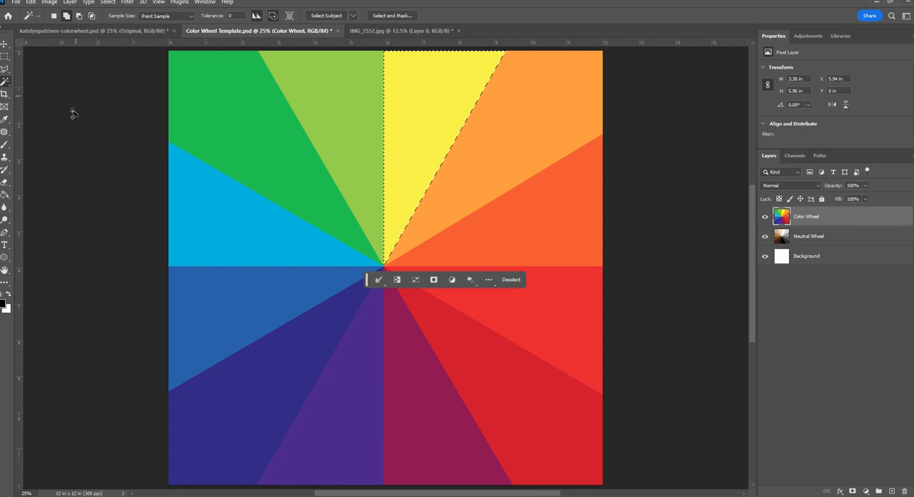
{"action": "left_click", "coordinate": [31, 3]}
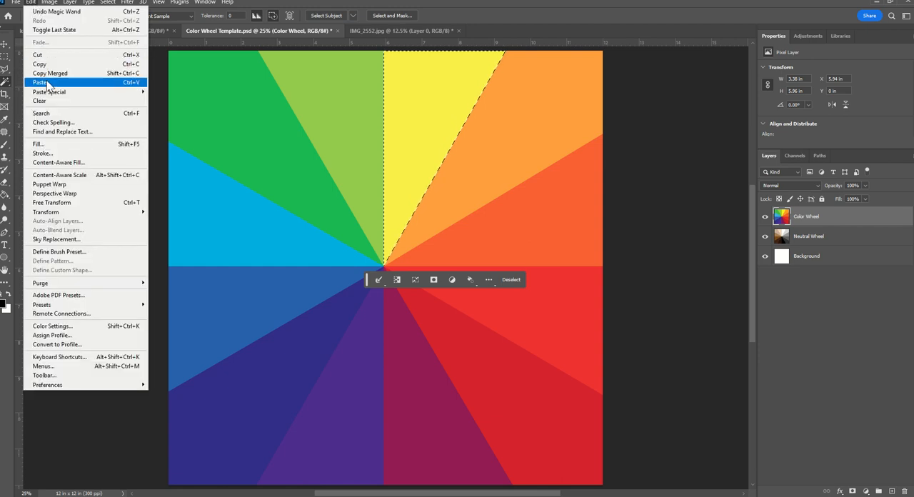
{"action": "mouse_move", "coordinate": [47, 94]}
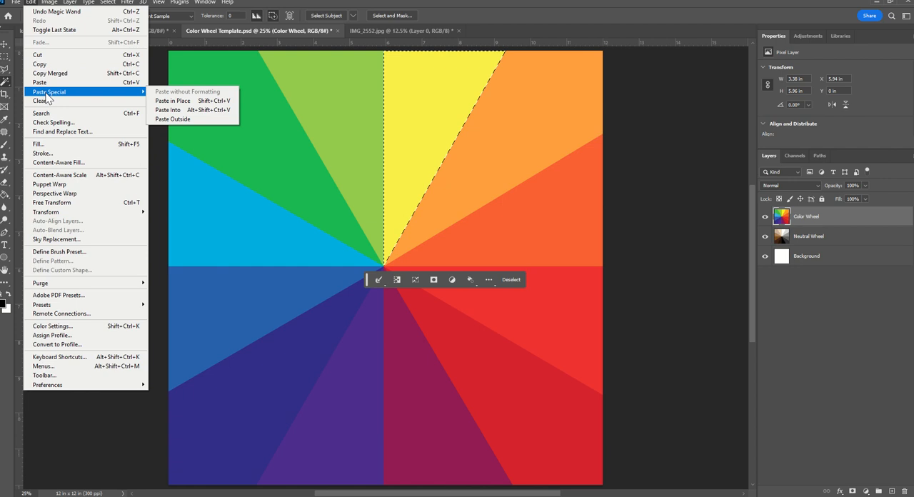
{"action": "left_click", "coordinate": [163, 111]}
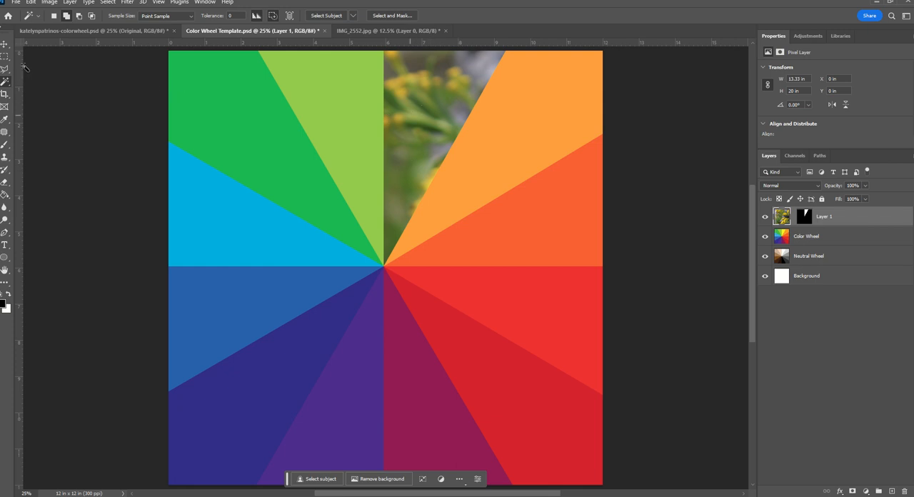
Move the pasted photo within its mask until the bee and yellow flowers fill the yellow wedge
{"action": "left_click", "coordinate": [6, 45]}
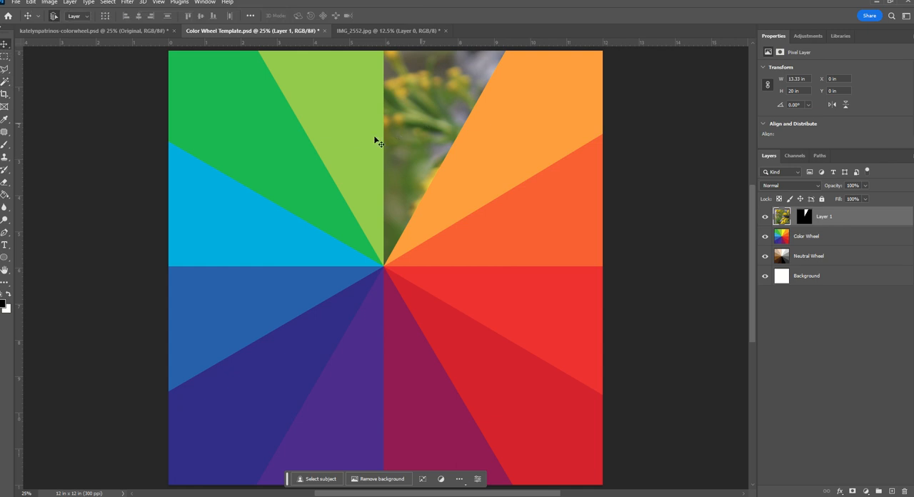
{"action": "left_click_drag", "start_coordinate": [263, 141], "coordinate": [389, 199]}
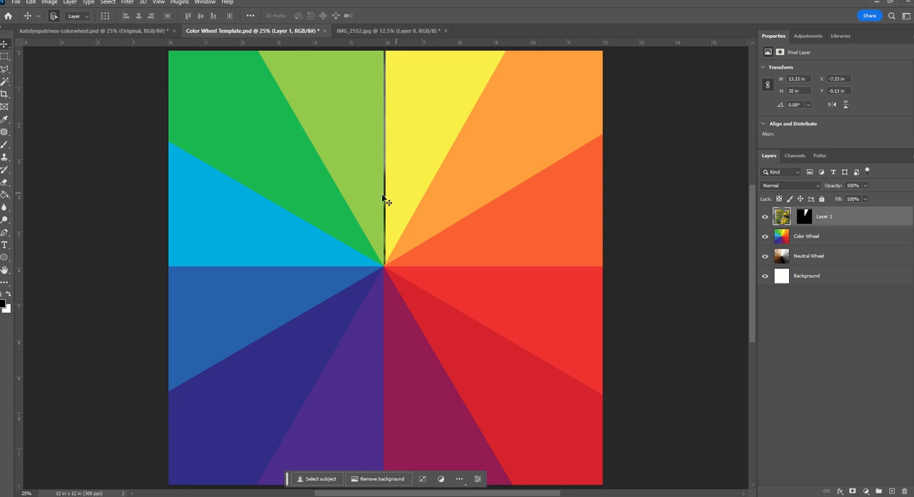
{"action": "left_click", "coordinate": [384, 198]}
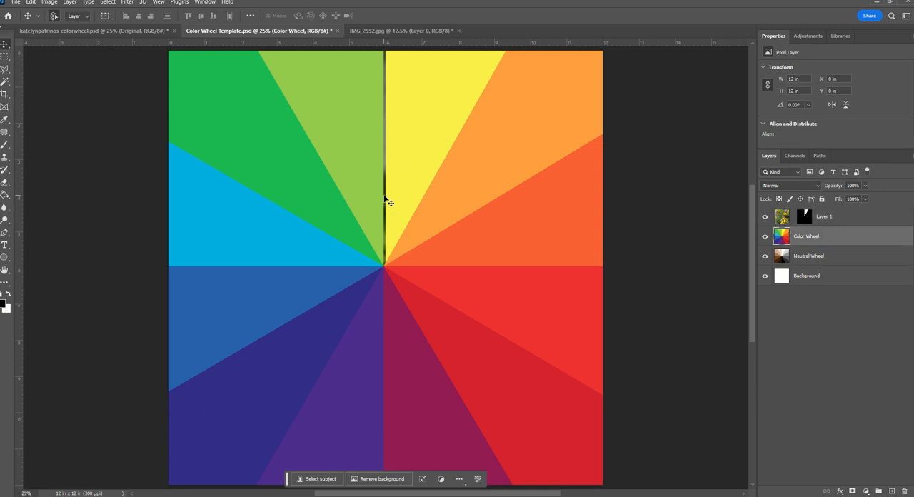
{"action": "left_click", "coordinate": [386, 199]}
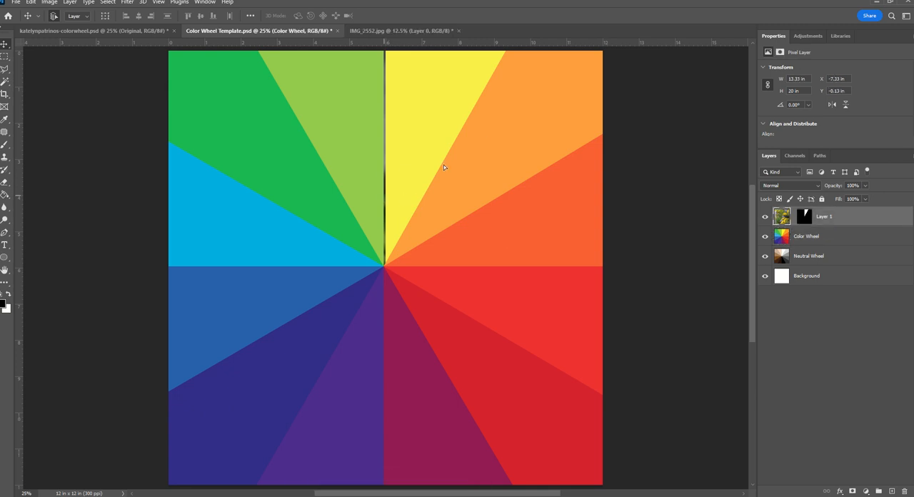
{"action": "left_click_drag", "start_coordinate": [443, 167], "coordinate": [533, 99]}
{"action": "left_click_drag", "start_coordinate": [581, 79], "coordinate": [581, 80]}
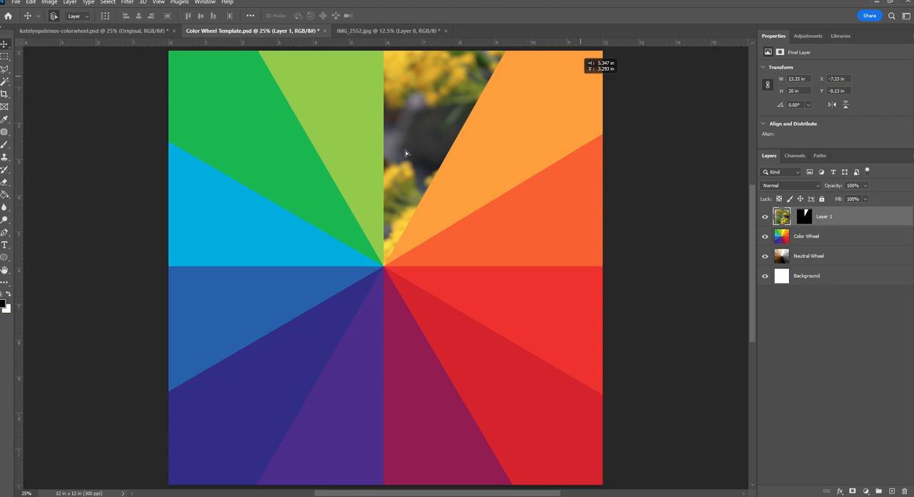
{"action": "left_click_drag", "start_coordinate": [398, 154], "coordinate": [471, 107]}
{"action": "left_click_drag", "start_coordinate": [301, 259], "coordinate": [419, 136]}
{"action": "left_click_drag", "start_coordinate": [403, 200], "coordinate": [409, 174]}
{"action": "left_click_drag", "start_coordinate": [349, 163], "coordinate": [436, 118]}
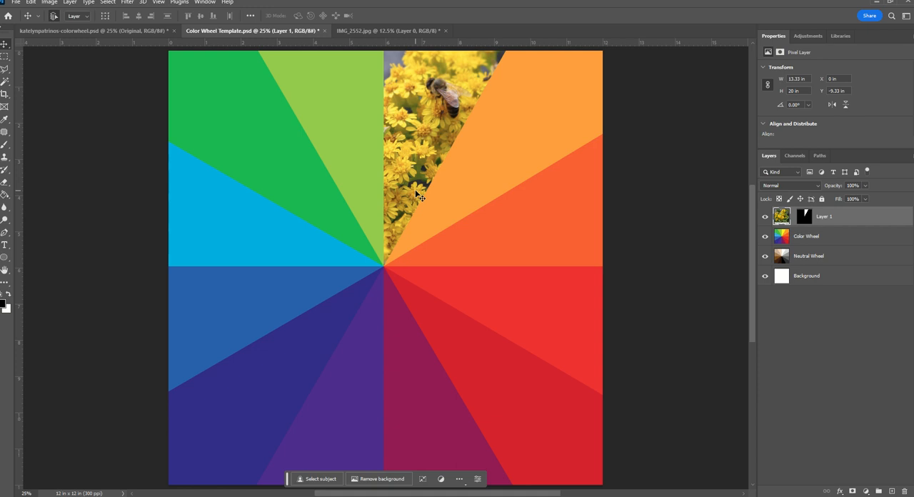
Enlarge the flower photo proportionally to about 121% with Free Transform and reposition the bee inside the wedge
{"action": "key", "text": "ctrl+minus"}
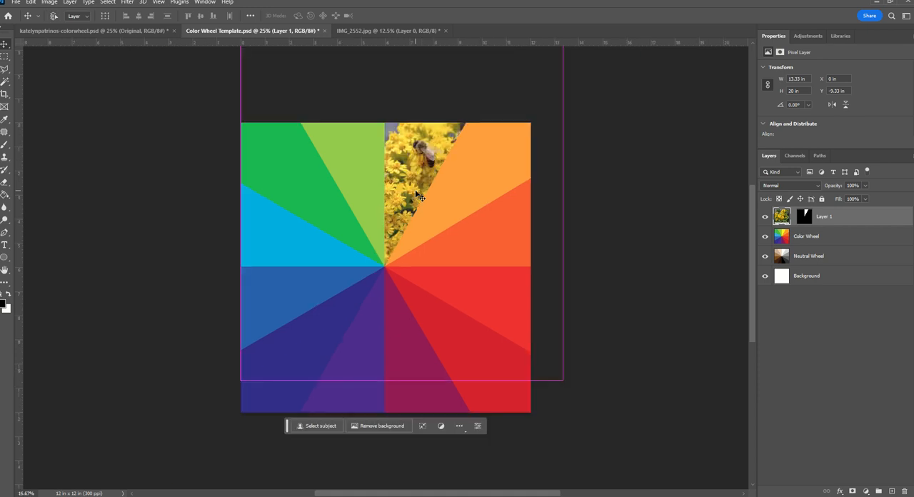
{"action": "key", "text": "ctrl+minus"}
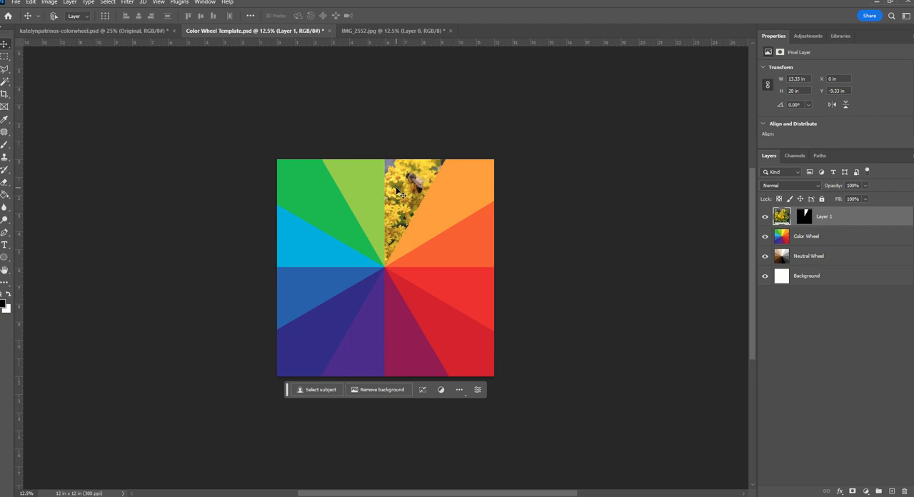
{"action": "key", "text": "ctrl+t"}
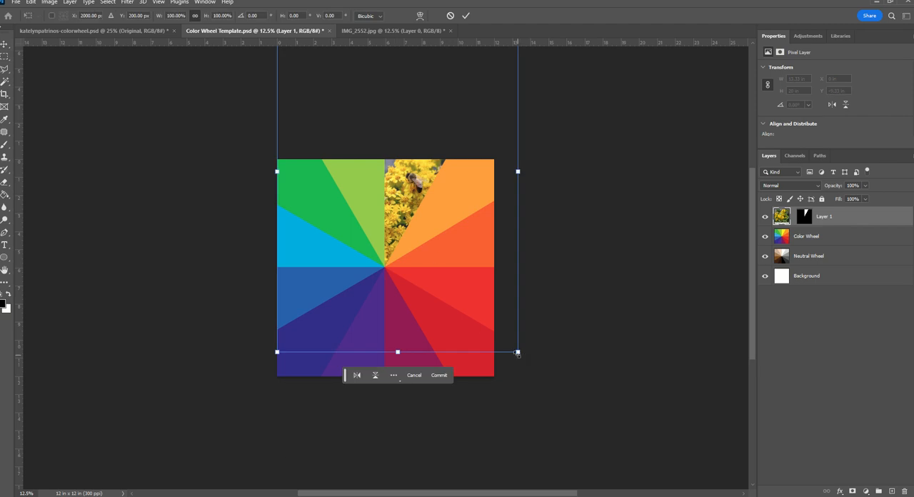
{"action": "left_click_drag", "start_coordinate": [517, 352], "coordinate": [604, 395]}
{"action": "left_click_drag", "start_coordinate": [407, 221], "coordinate": [378, 182]}
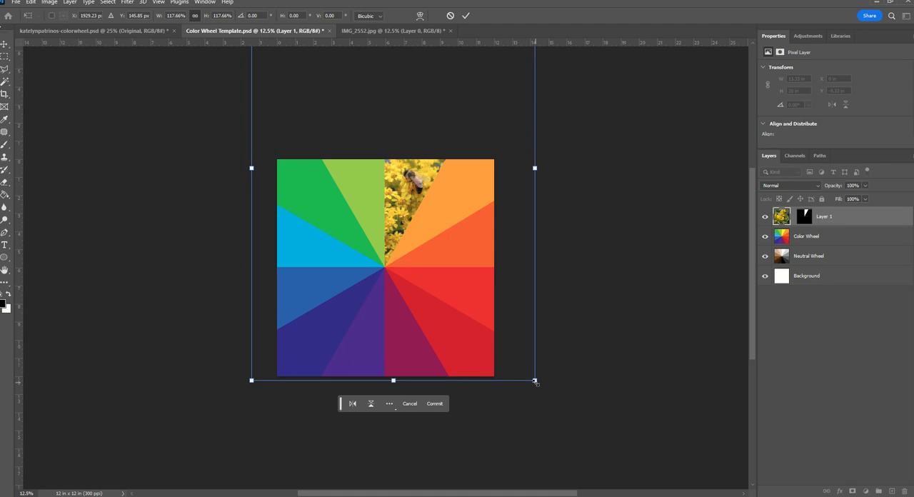
{"action": "left_click_drag", "start_coordinate": [535, 380], "coordinate": [541, 390]}
{"action": "left_click_drag", "start_coordinate": [401, 233], "coordinate": [393, 225]}
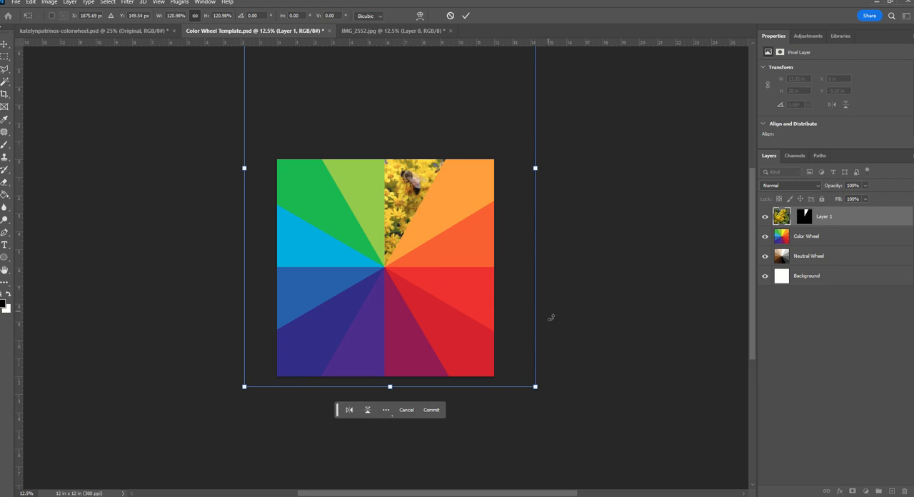
Try rotating the flower photo by about -2.9°, undo the rotation and commit the transform
{"action": "left_click_drag", "start_coordinate": [561, 341], "coordinate": [501, 270]}
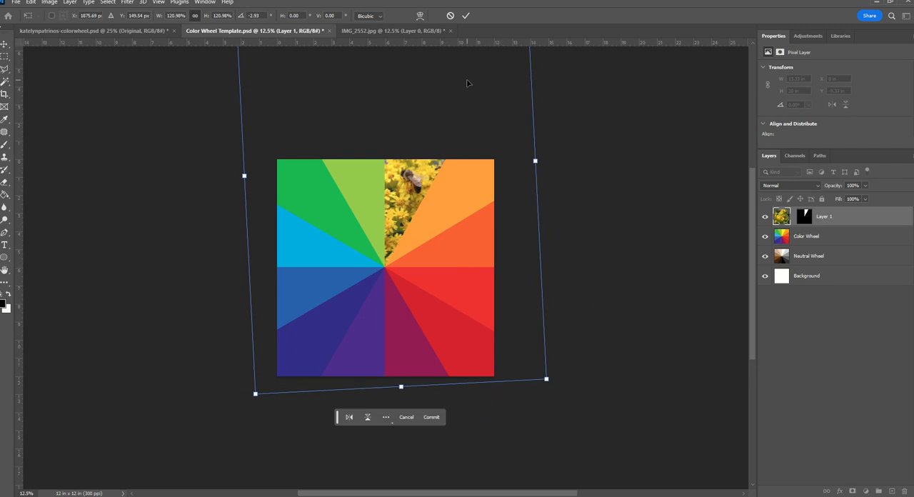
{"action": "key", "text": "ctrl+z"}
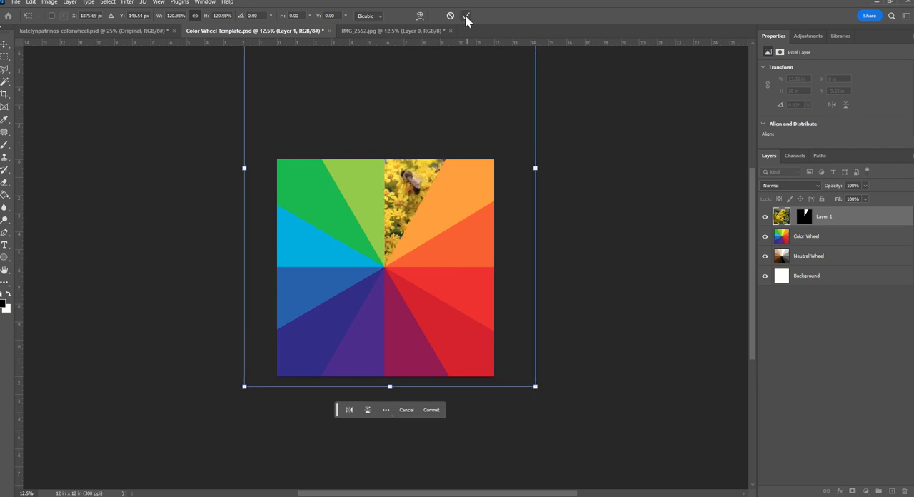
{"action": "left_click", "coordinate": [465, 15]}
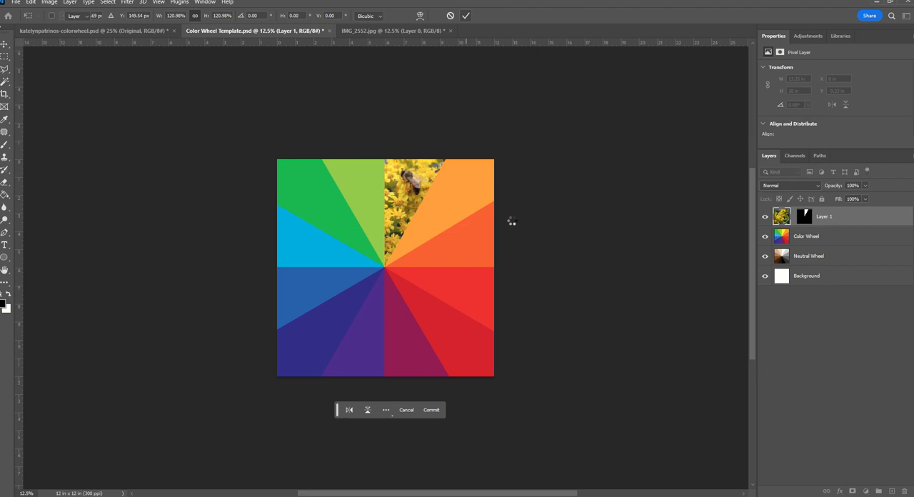
{"action": "key", "text": "ctrl+plus"}
{"action": "key", "text": "ctrl+plus"}
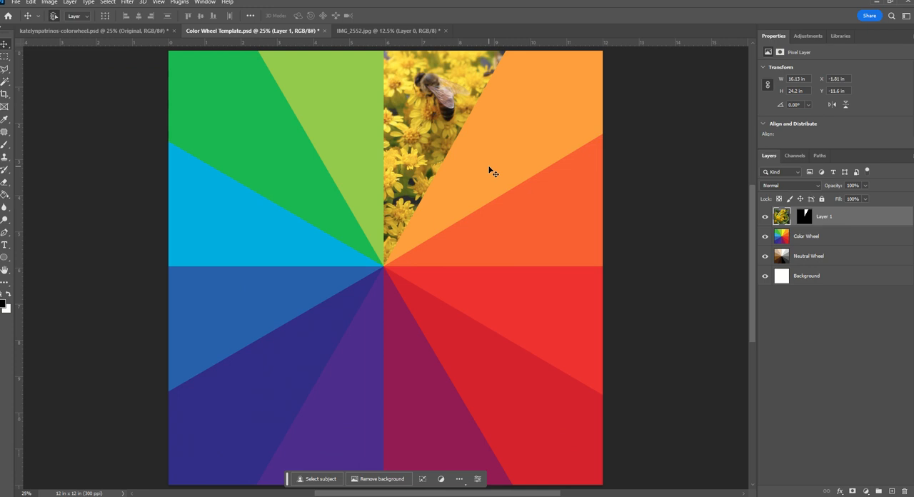
Open the campfire photo IMG_8709 from the Camera Roll folder
{"action": "left_click", "coordinate": [16, 2]}
{"action": "left_click", "coordinate": [25, 21]}
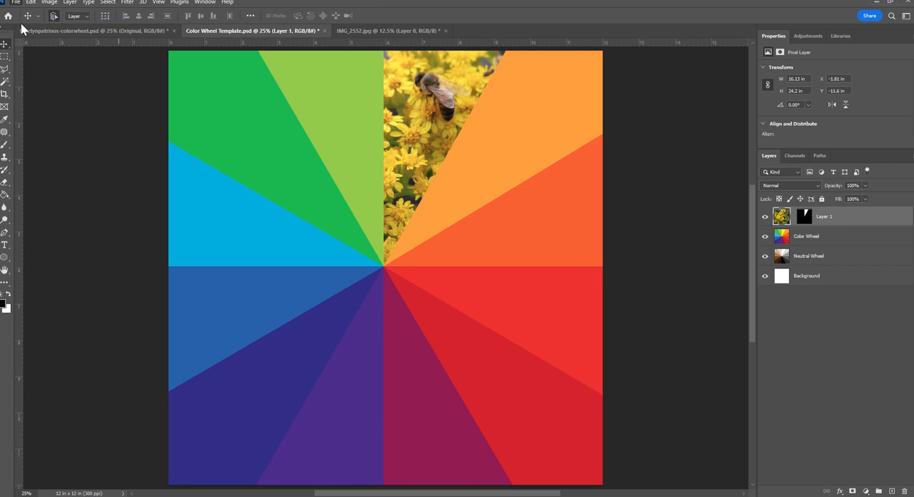
{"action": "scroll", "coordinate": [286, 122], "scroll_direction": "down", "scroll_amount": 2}
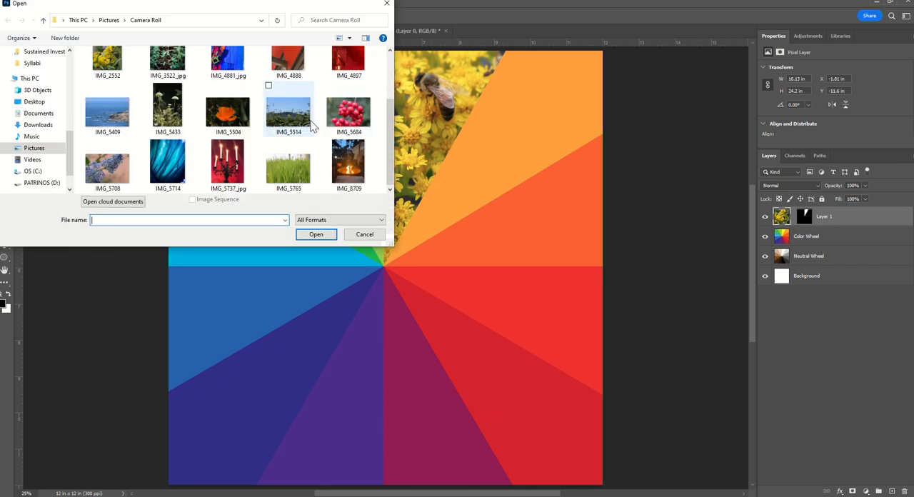
{"action": "left_click", "coordinate": [348, 163]}
{"action": "left_click", "coordinate": [315, 235]}
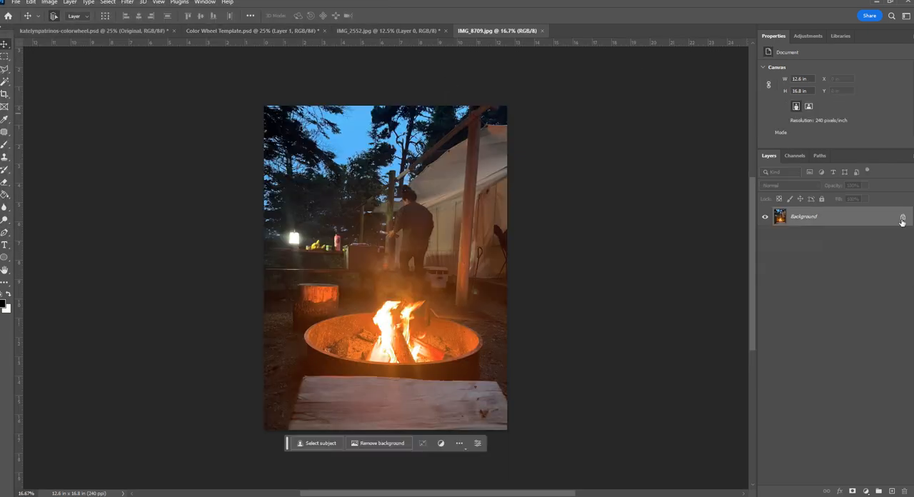
Unlock the campfire photo's background layer, then select its entire contents and copy them
{"action": "left_click", "coordinate": [901, 218]}
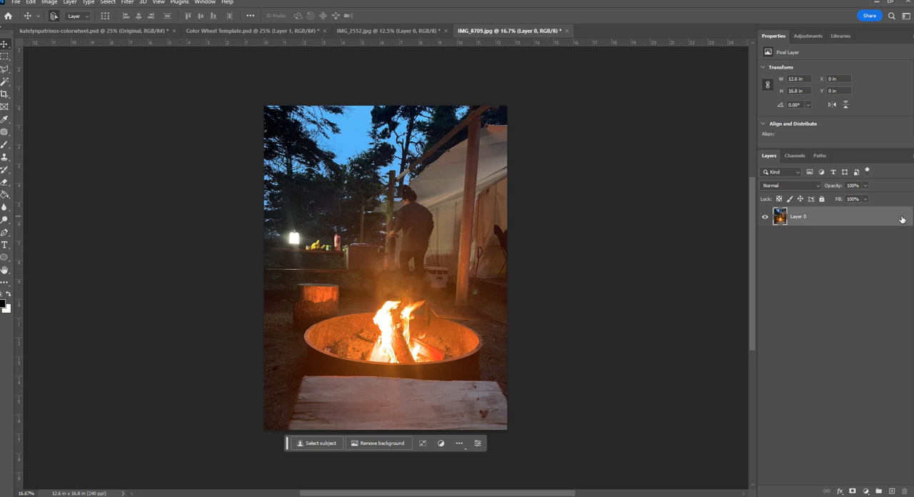
{"action": "left_click", "coordinate": [782, 217], "text": "ctrl"}
{"action": "left_click", "coordinate": [782, 218], "text": "ctrl"}
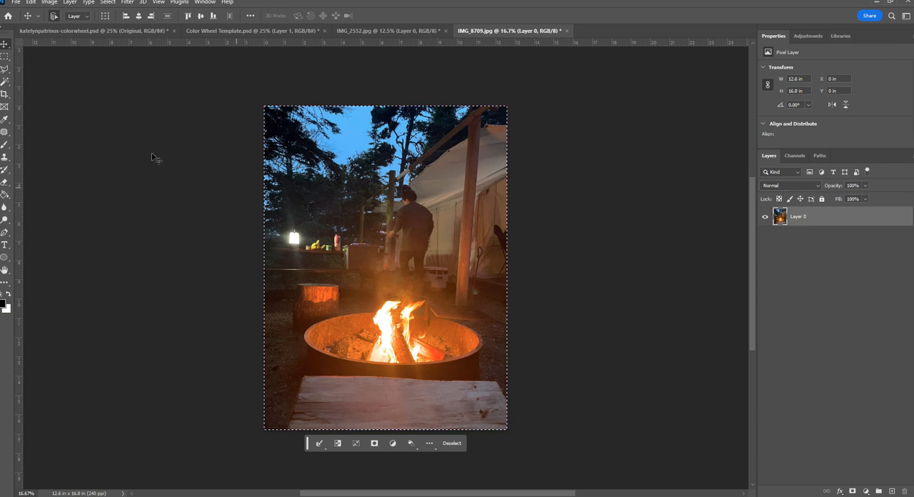
In the Color Wheel Template, select the yellow-orange wedge of the Color Wheel layer with the Magic Wand and paste the campfire photo into it
{"action": "left_click", "coordinate": [225, 31]}
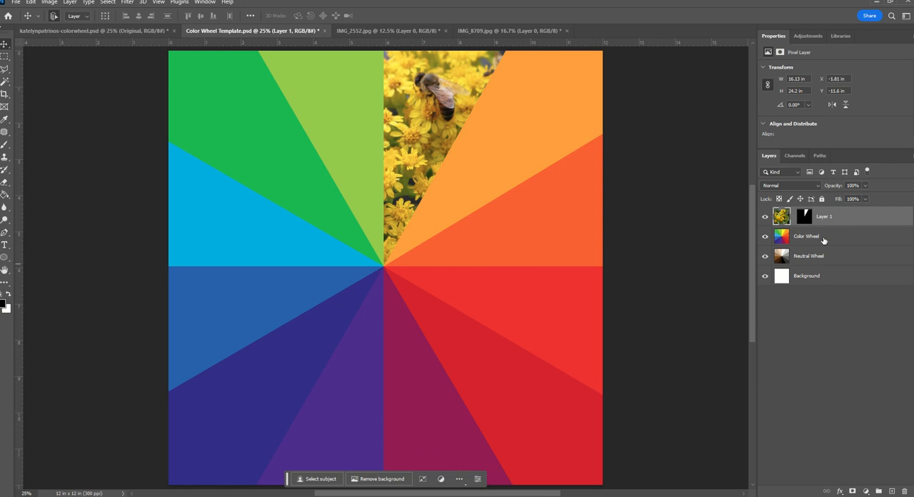
{"action": "left_click", "coordinate": [824, 240]}
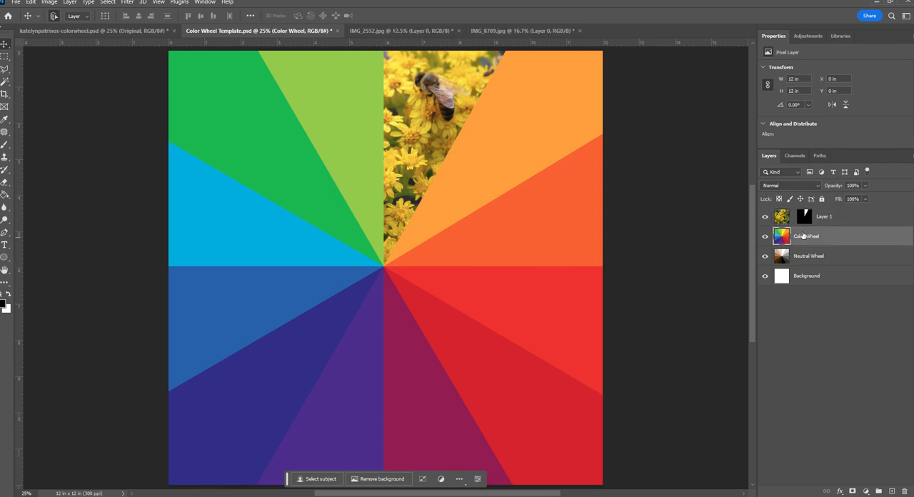
{"action": "left_click", "coordinate": [5, 83]}
{"action": "left_click", "coordinate": [514, 126]}
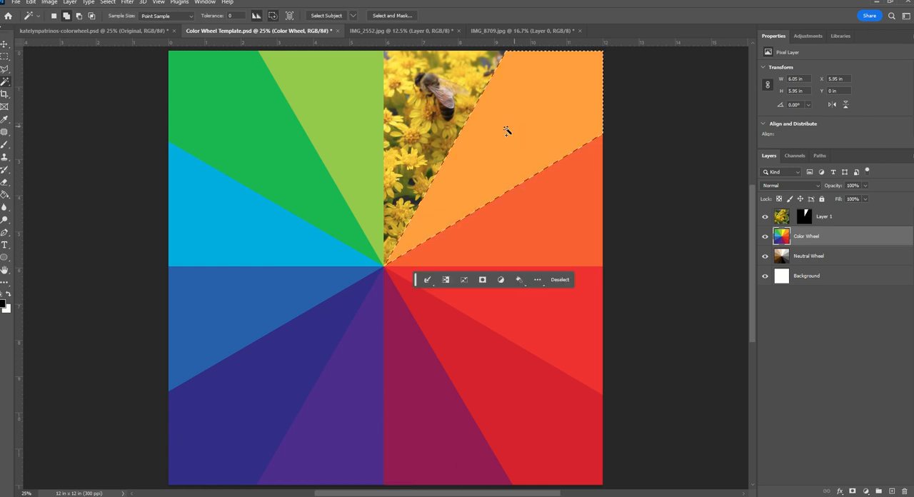
{"action": "left_click", "coordinate": [31, 2]}
{"action": "mouse_move", "coordinate": [118, 97]}
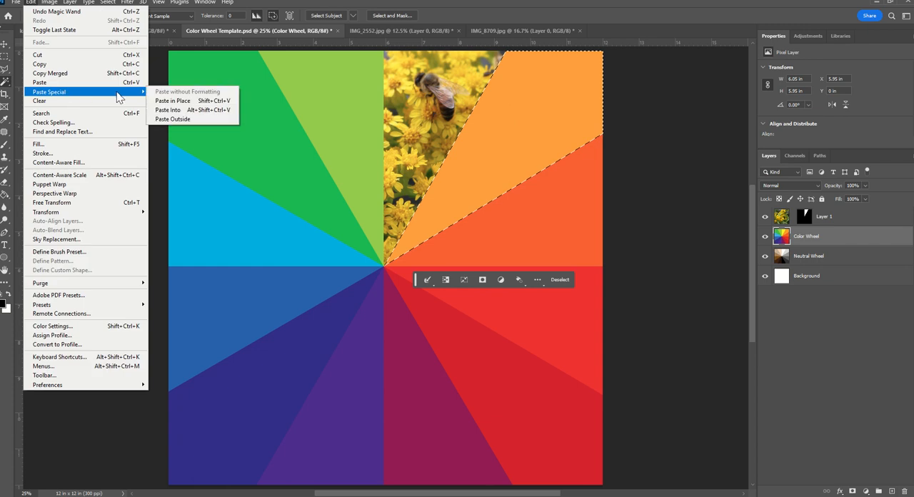
{"action": "left_click", "coordinate": [204, 110]}
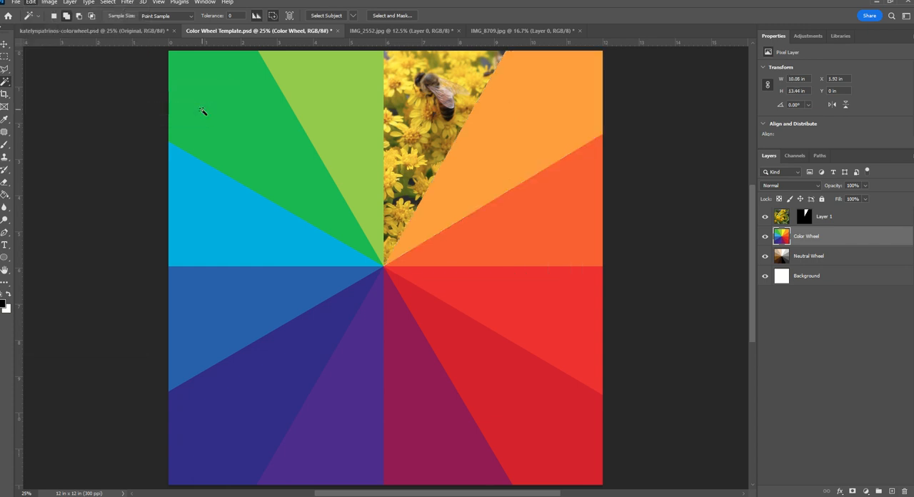
Move the pasted campfire photo within its mask until the flames sit inside the yellow-orange wedge
{"action": "left_click", "coordinate": [5, 45]}
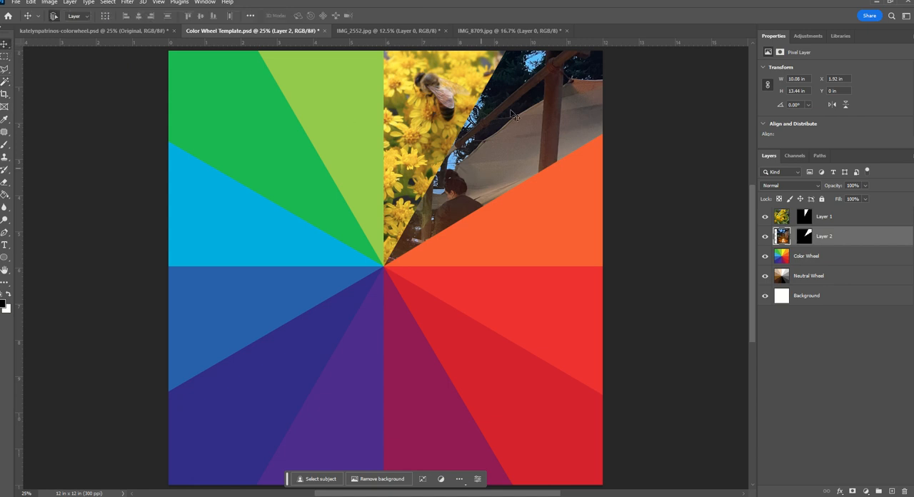
{"action": "left_click_drag", "start_coordinate": [517, 84], "coordinate": [459, 190]}
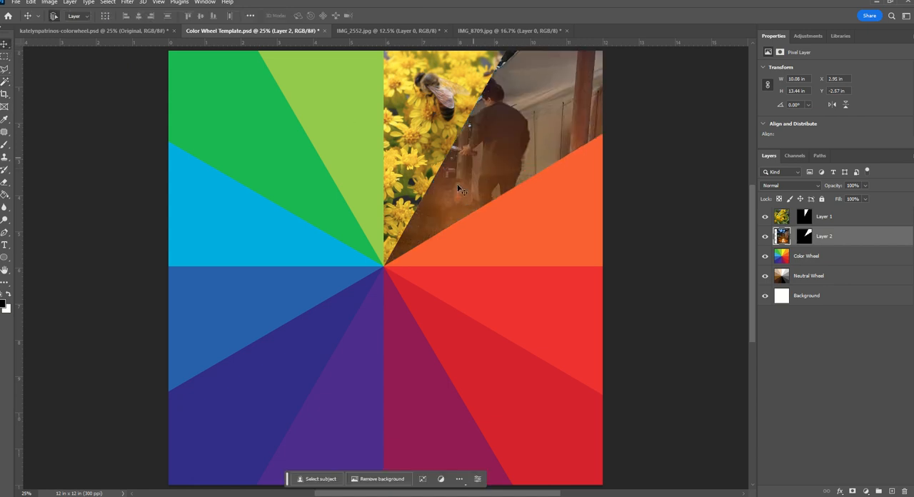
{"action": "left_click_drag", "start_coordinate": [511, 93], "coordinate": [566, 93]}
{"action": "left_click_drag", "start_coordinate": [502, 171], "coordinate": [471, 124]}
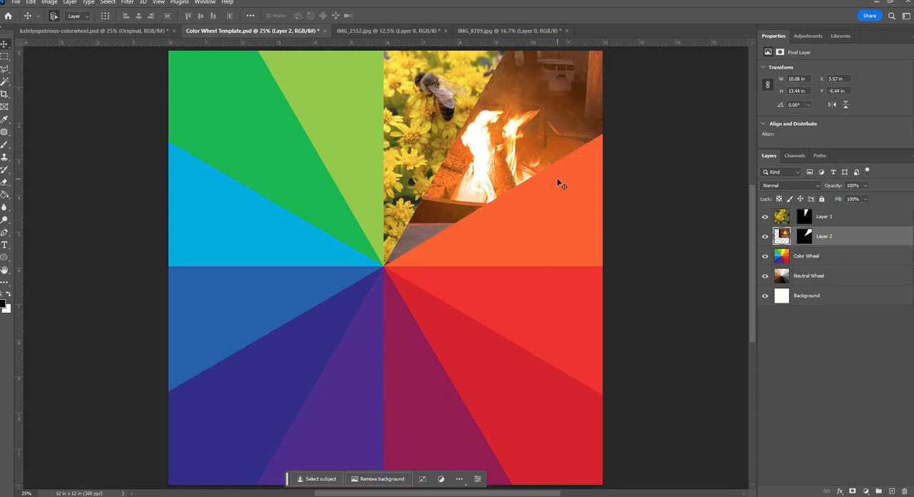
Enlarge the campfire photo proportionally to about 141% with Free Transform, reposition the flames in the wedge and commit the transform
{"action": "key", "text": "ctrl+minus"}
{"action": "key", "text": "ctrl+minus"}
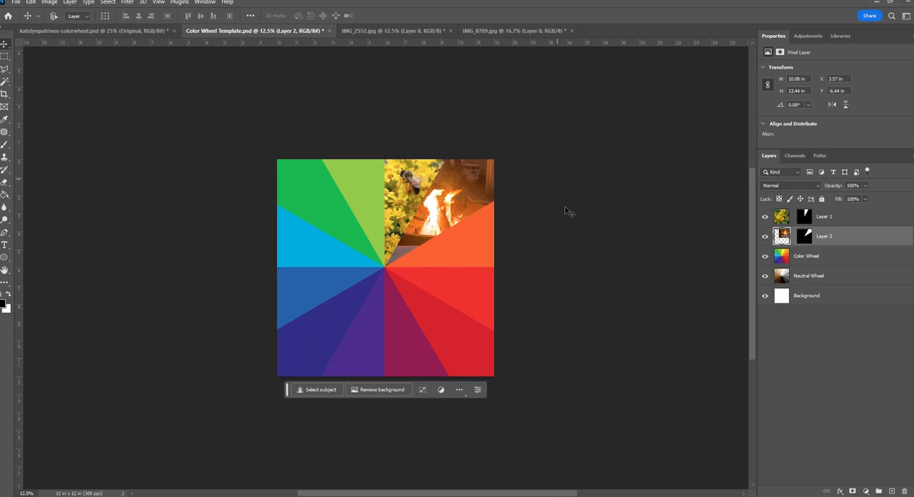
{"action": "key", "text": "ctrl+t"}
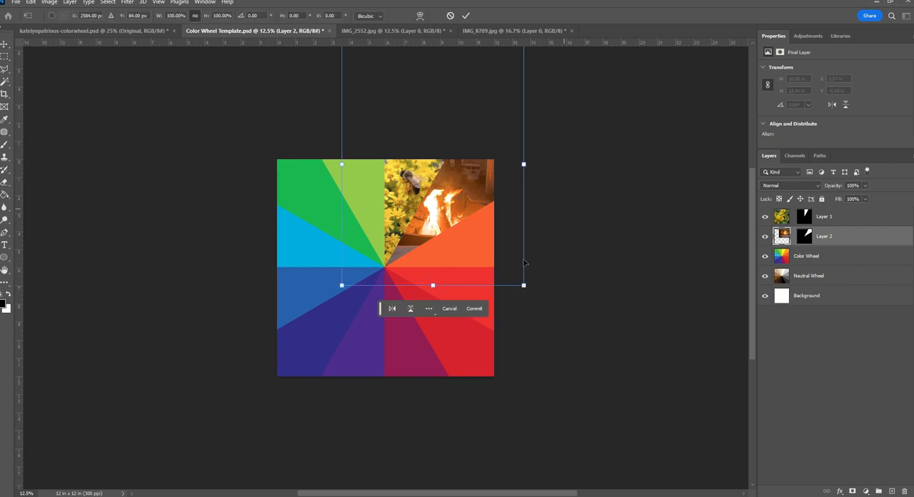
{"action": "left_click_drag", "start_coordinate": [523, 285], "coordinate": [597, 383]}
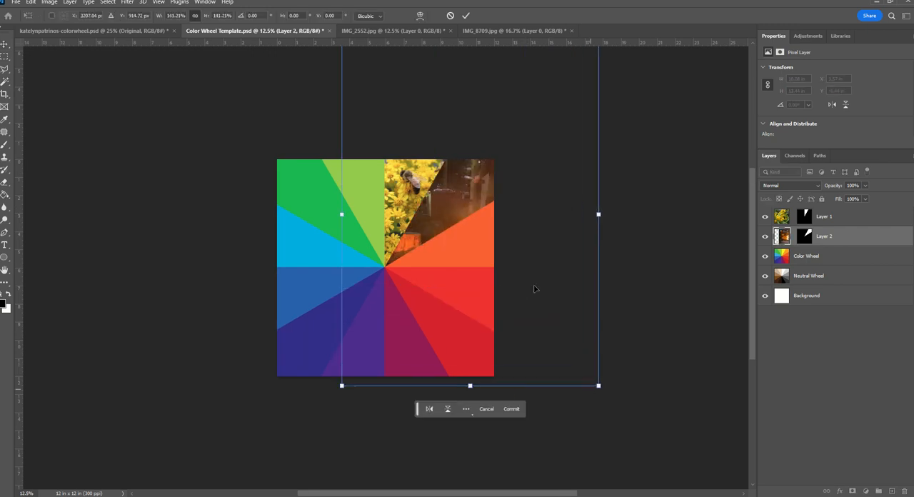
{"action": "left_click_drag", "start_coordinate": [497, 237], "coordinate": [481, 200]}
{"action": "left_click", "coordinate": [464, 17]}
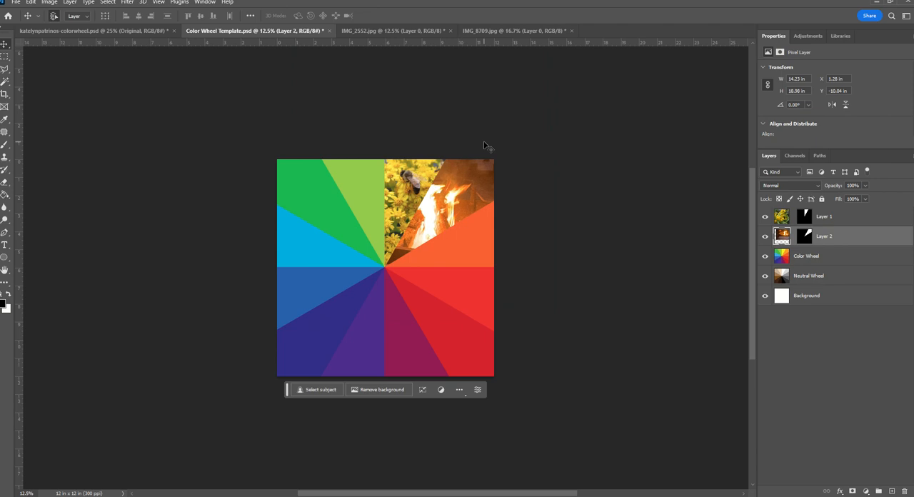
{"action": "key", "text": "ctrl+plus"}
{"action": "key", "text": "ctrl+plus"}
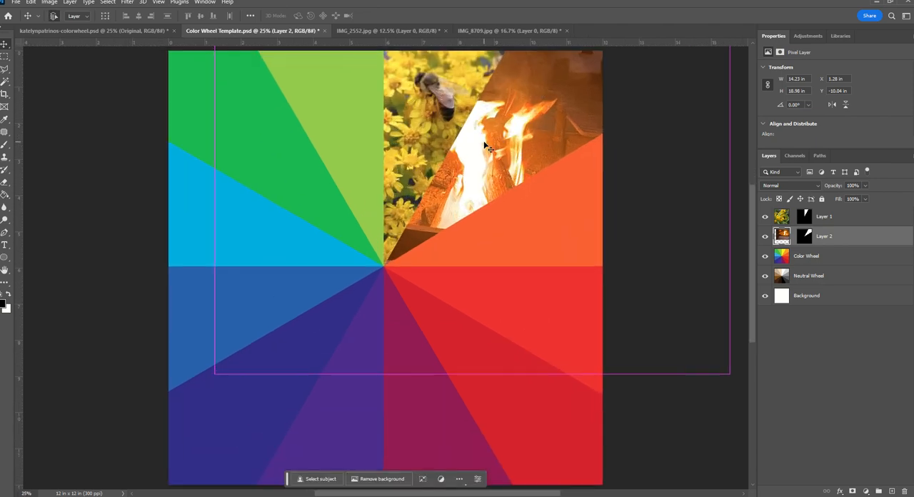
Compare the template in progress with the example image and switch to the completed color wheel document
{"action": "left_click", "coordinate": [115, 30]}
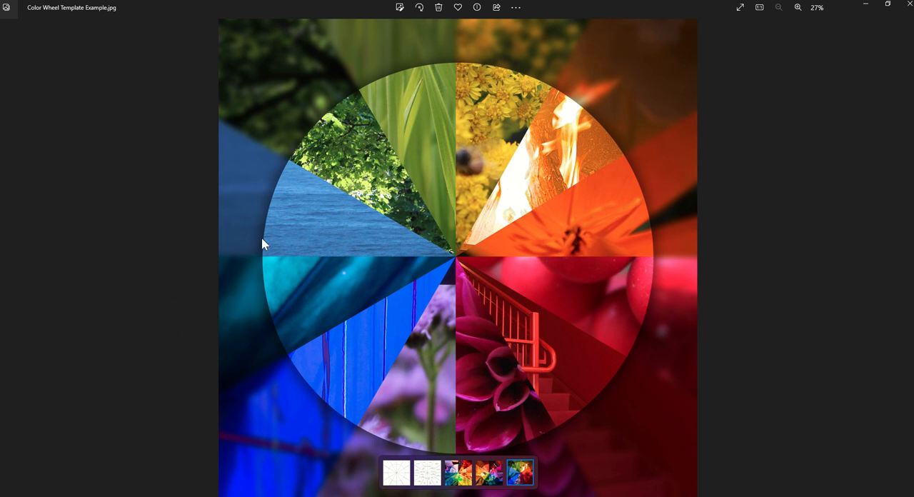
{"action": "left_click", "coordinate": [865, 8]}
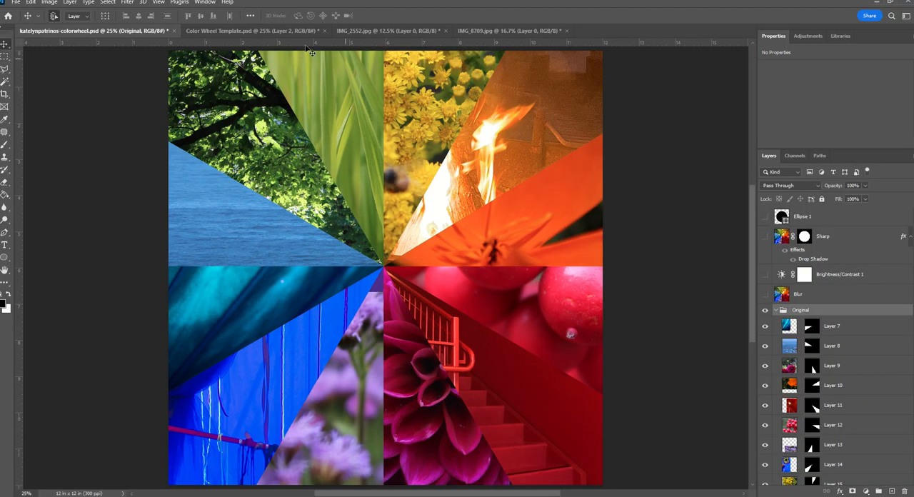
{"action": "left_click", "coordinate": [269, 32]}
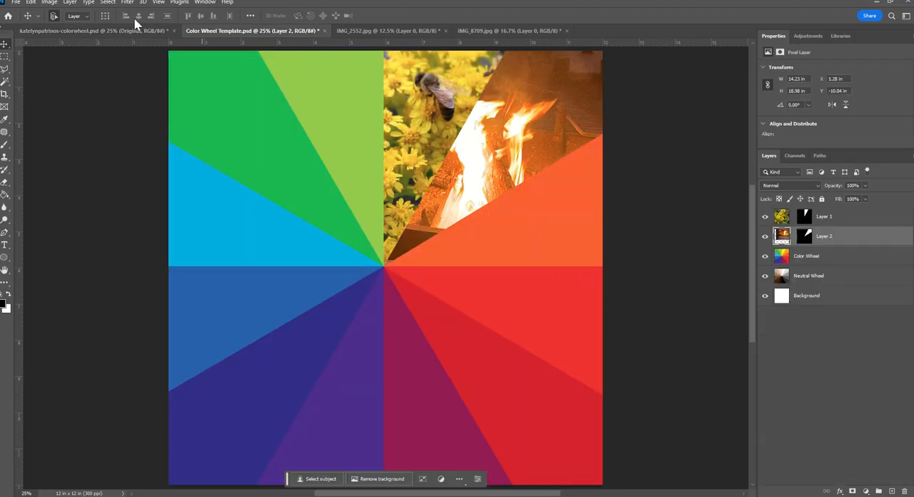
{"action": "left_click", "coordinate": [116, 28]}
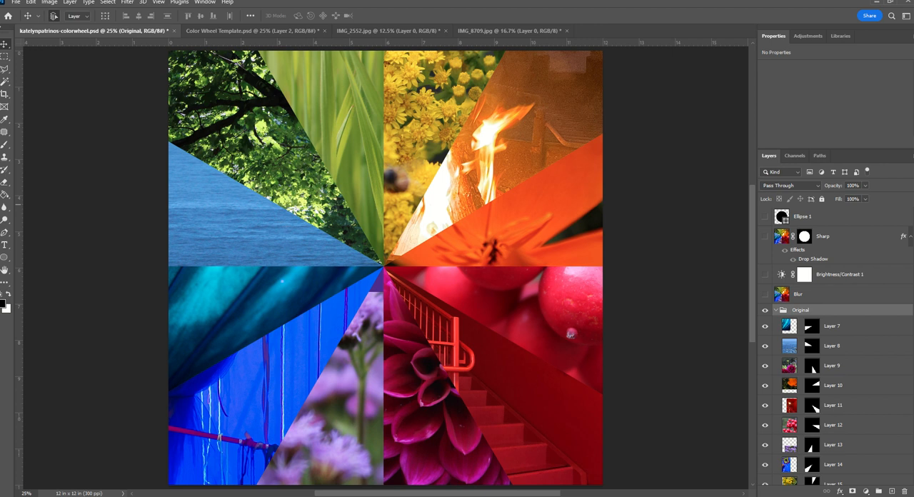
{"action": "left_click", "coordinate": [333, 172]}
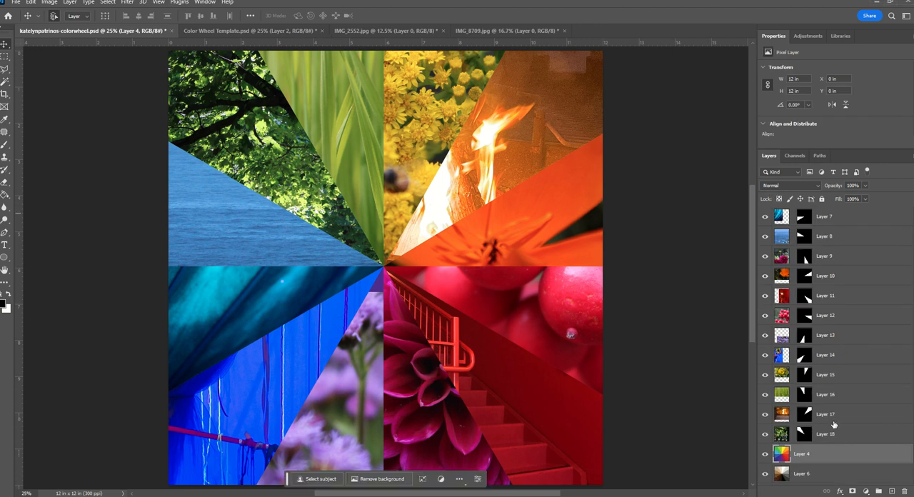
Select all photo layers from Layer 7 through Layer 18, group them as "Original" and check the group's contents
{"action": "left_click", "coordinate": [844, 217]}
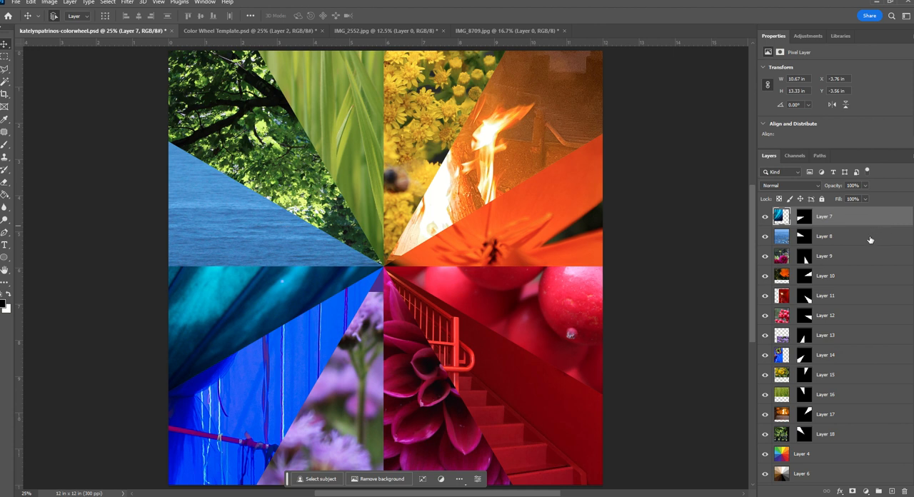
{"action": "left_click", "coordinate": [840, 235], "text": "shift"}
{"action": "left_click", "coordinate": [843, 256], "text": "shift"}
{"action": "left_click", "coordinate": [846, 282], "text": "shift"}
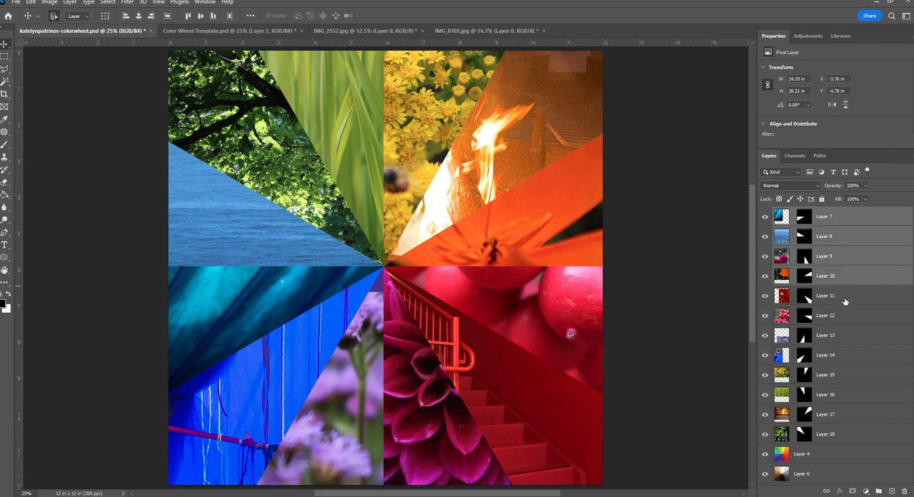
{"action": "left_click", "coordinate": [845, 300], "text": "shift"}
{"action": "left_click", "coordinate": [842, 322], "text": "shift"}
{"action": "left_click", "coordinate": [842, 340], "text": "shift"}
{"action": "left_click", "coordinate": [842, 357], "text": "shift"}
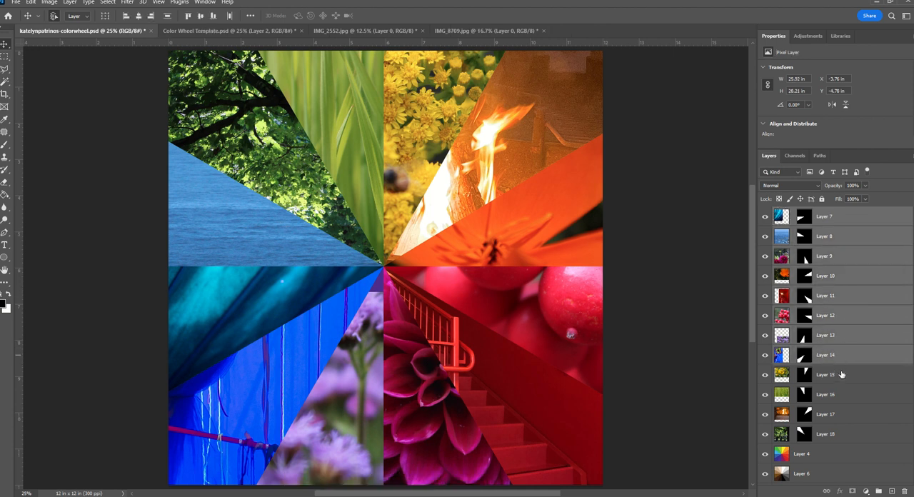
{"action": "left_click", "coordinate": [841, 374], "text": "shift"}
{"action": "left_click", "coordinate": [846, 397], "text": "shift"}
{"action": "left_click", "coordinate": [848, 414], "text": "shift"}
{"action": "left_click", "coordinate": [845, 435], "text": "shift"}
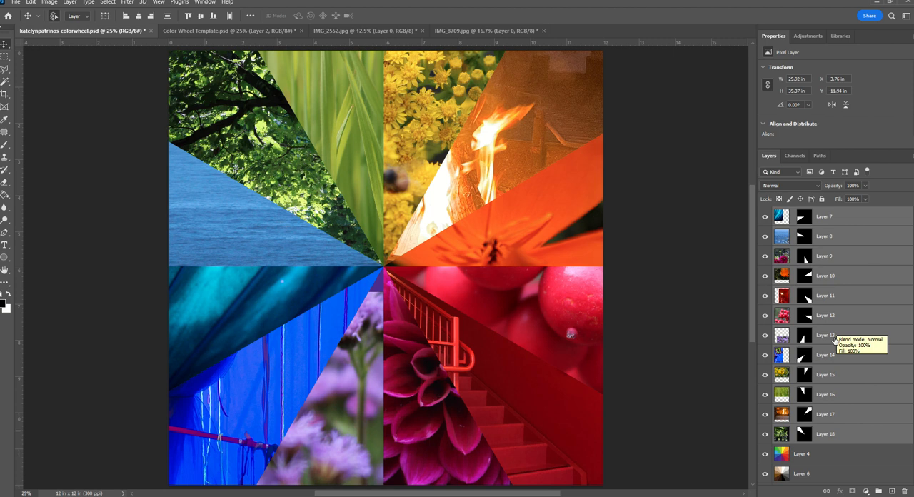
{"action": "right_click", "coordinate": [849, 319]}
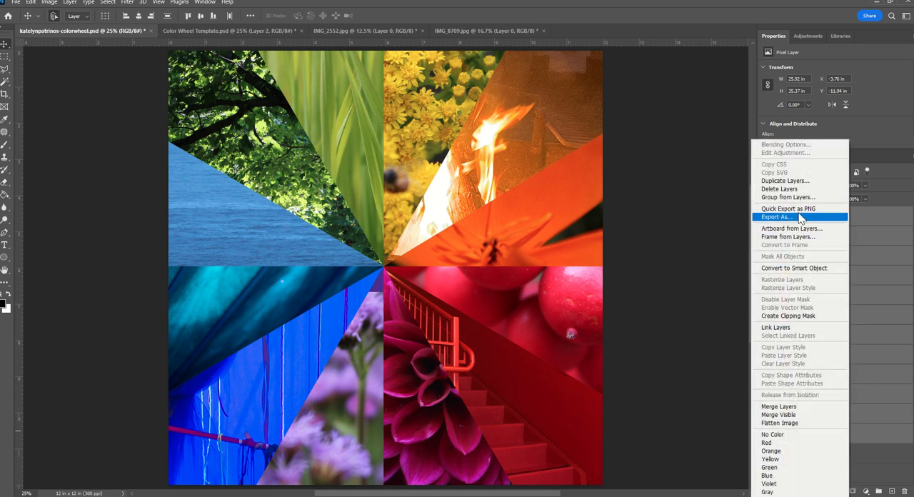
{"action": "left_click", "coordinate": [784, 204]}
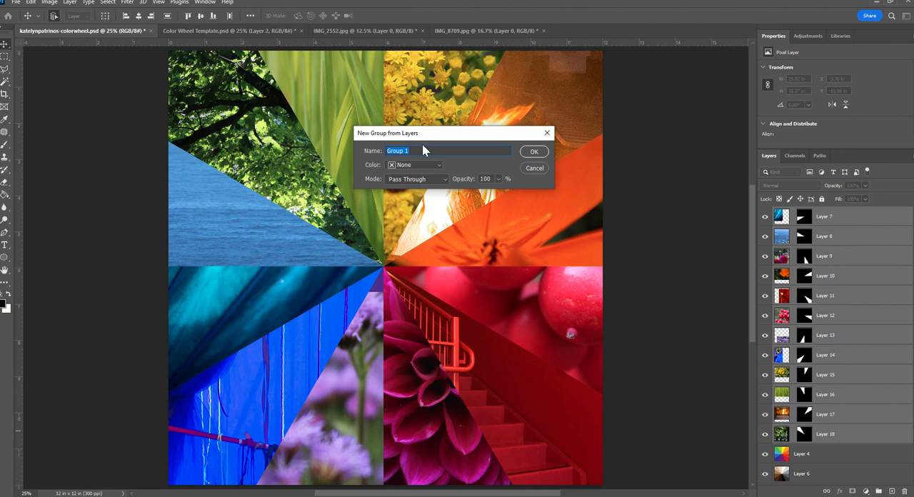
{"action": "type", "text": "Original"}
{"action": "left_click", "coordinate": [539, 150]}
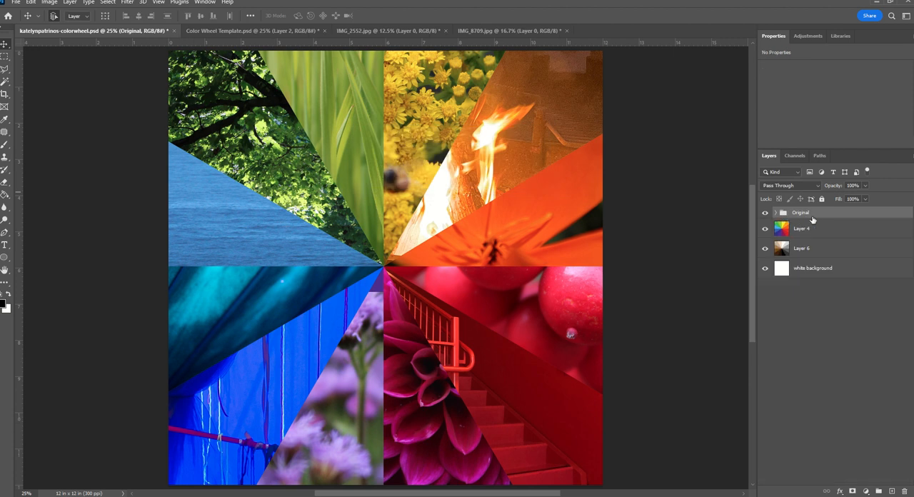
{"action": "left_click", "coordinate": [775, 213]}
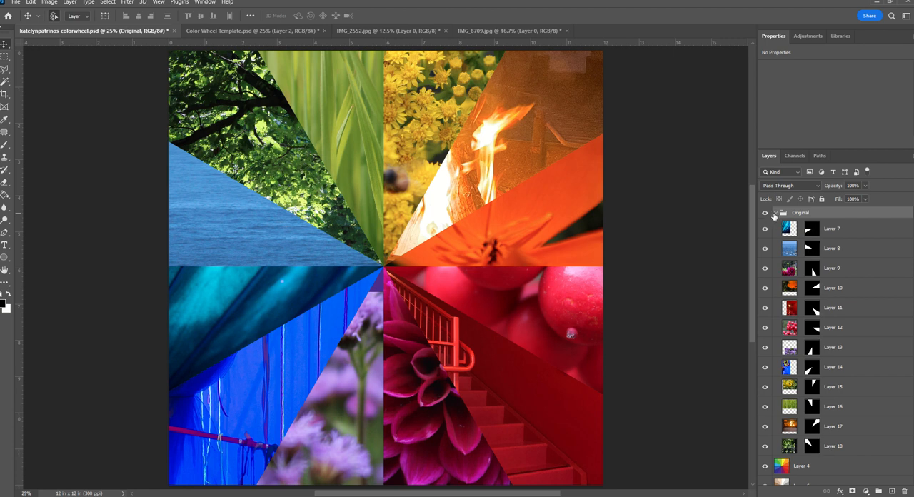
{"action": "left_click", "coordinate": [775, 213]}
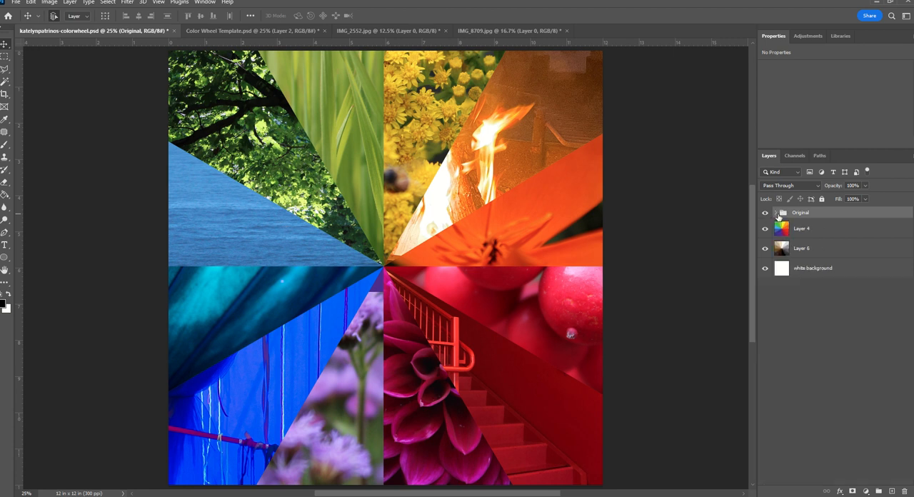
Duplicate the Original group within the same document under the name "Blur"
{"action": "right_click", "coordinate": [821, 214]}
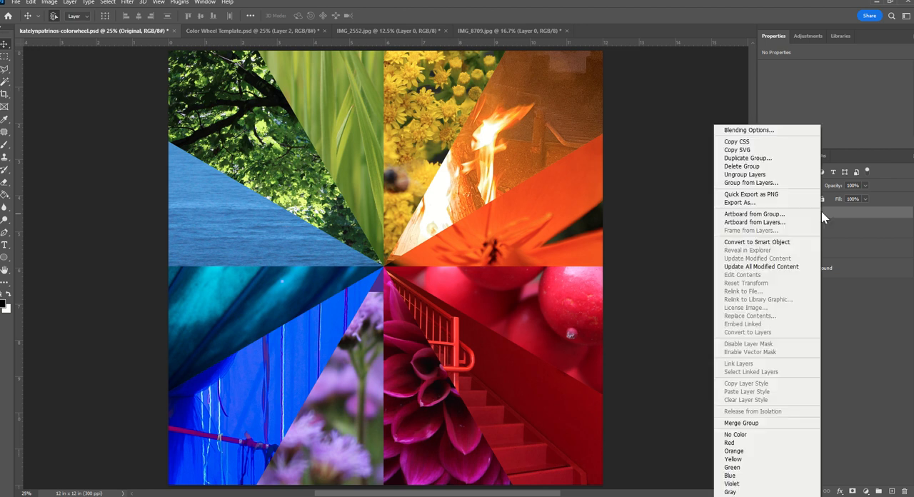
{"action": "left_click", "coordinate": [769, 160]}
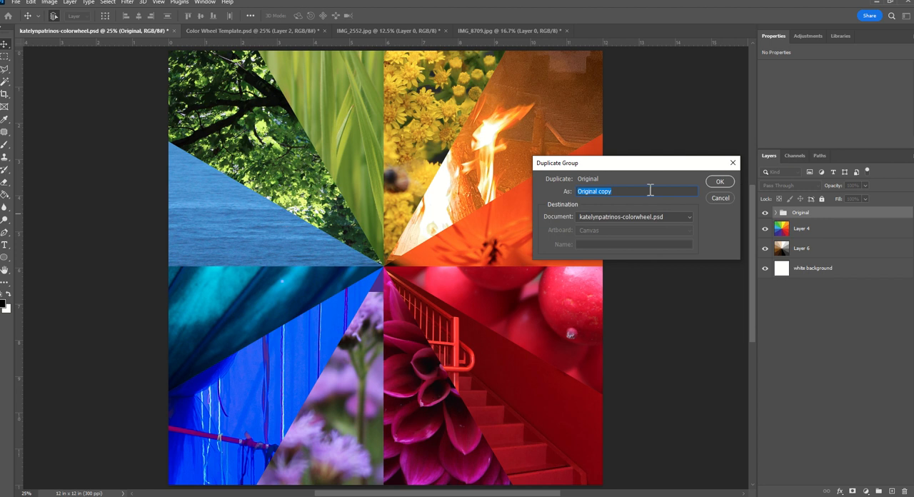
{"action": "type", "text": "Blur"}
{"action": "left_click", "coordinate": [718, 182]}
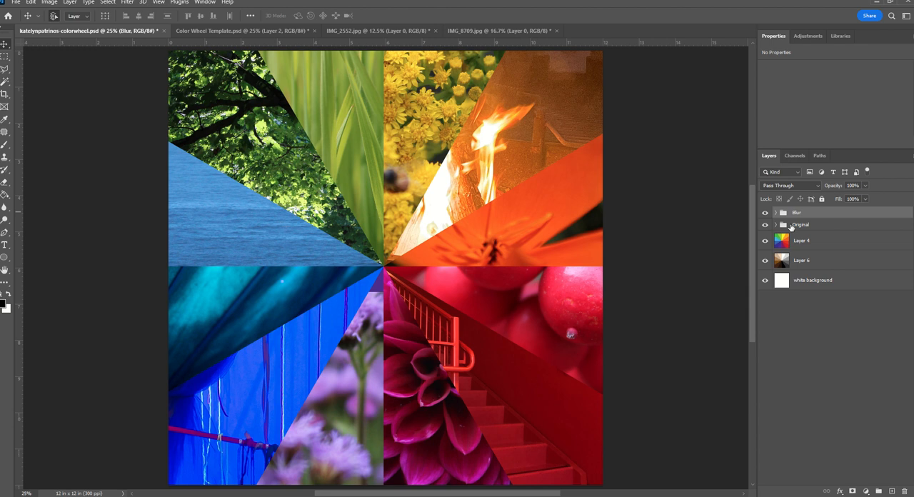
Merge the Blur group into a single layer, leaving the Original group intact
{"action": "left_click", "coordinate": [798, 229]}
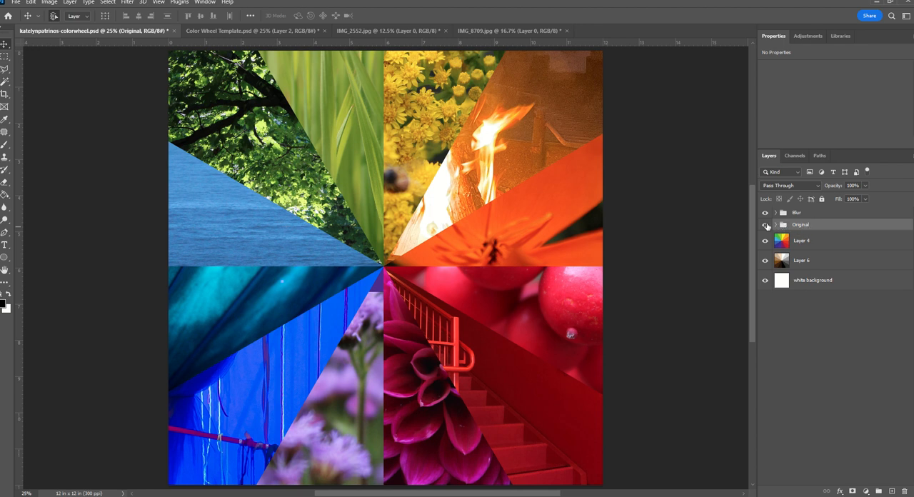
{"action": "left_click", "coordinate": [769, 211]}
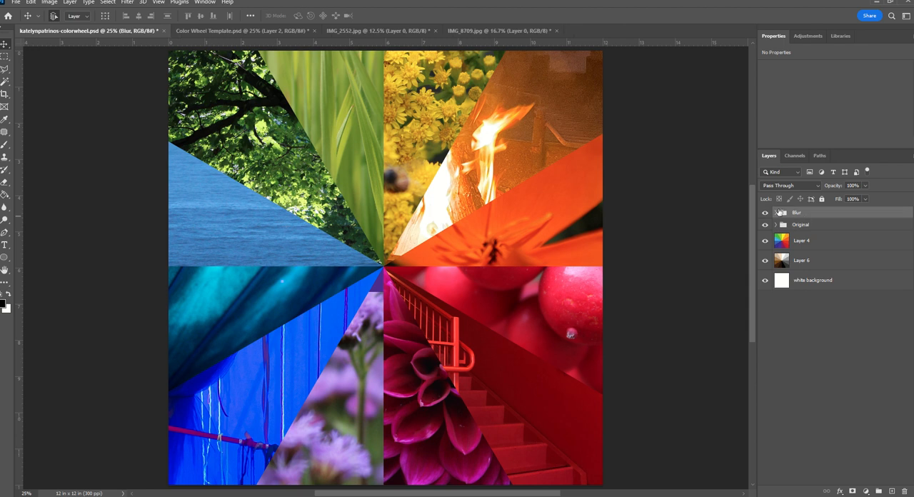
{"action": "left_click", "coordinate": [801, 227]}
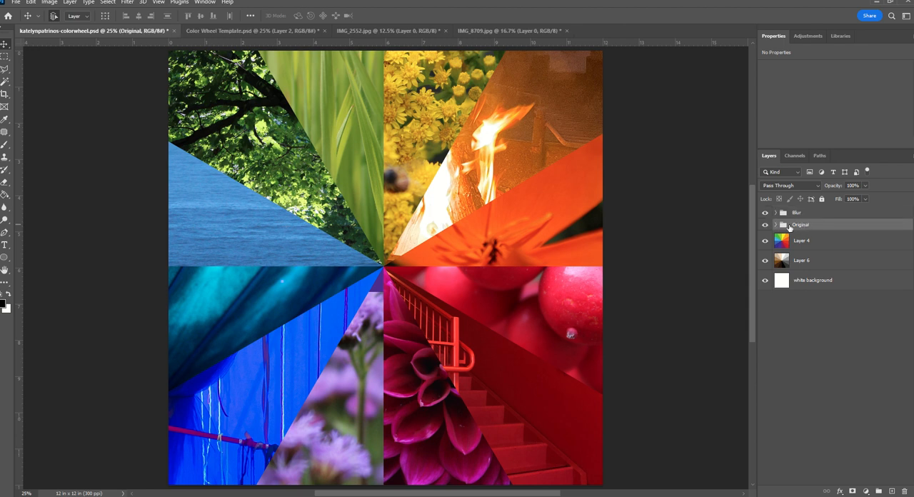
{"action": "left_click", "coordinate": [800, 214]}
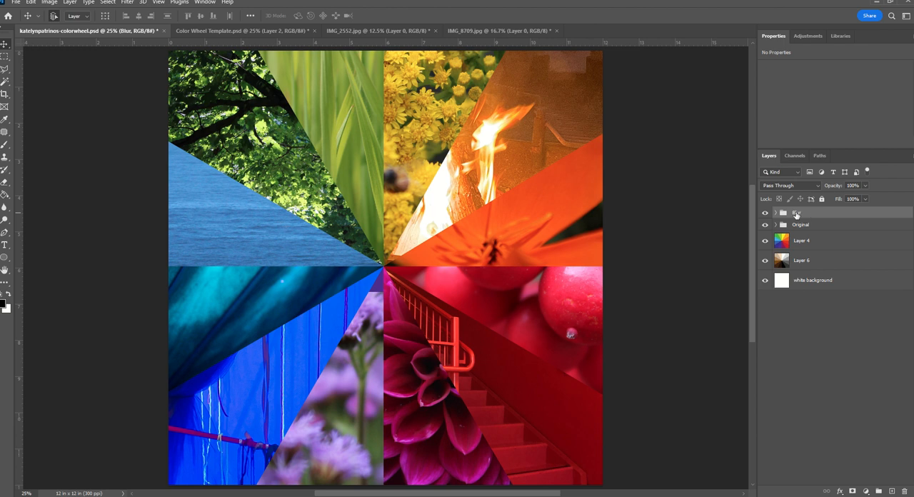
{"action": "right_click", "coordinate": [795, 214]}
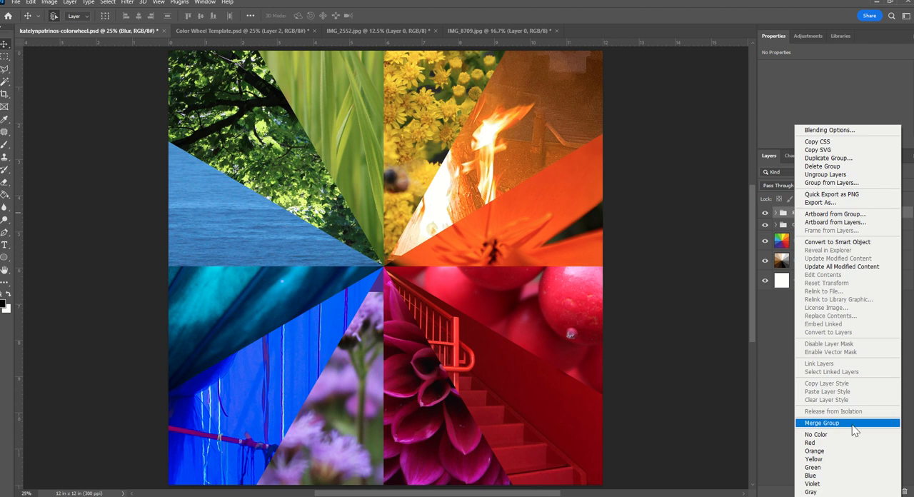
{"action": "left_click", "coordinate": [821, 423]}
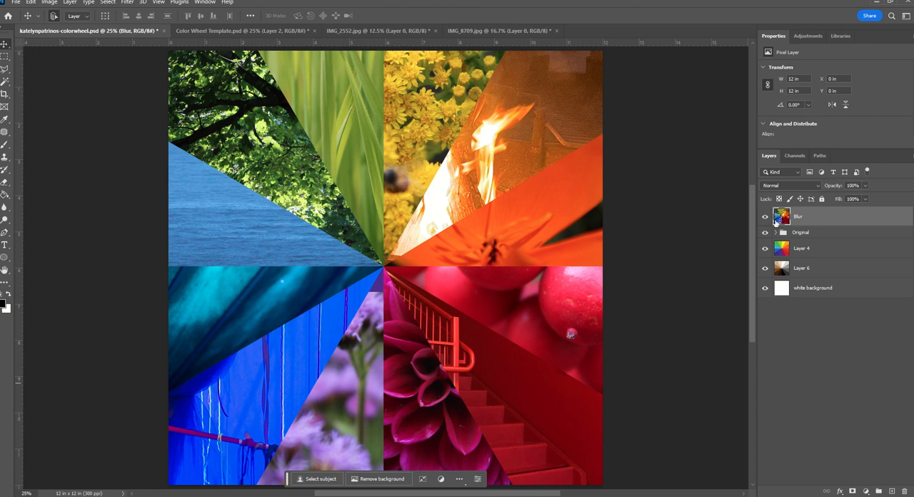
Duplicate the merged Blur layer within the same document under the name "Sharp"
{"action": "right_click", "coordinate": [826, 217]}
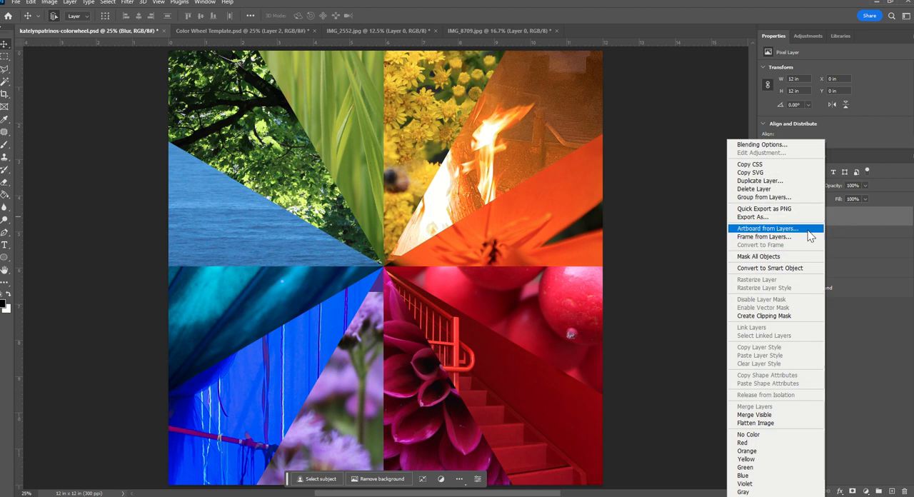
{"action": "left_click", "coordinate": [765, 181]}
{"action": "type", "text": "Sharp"}
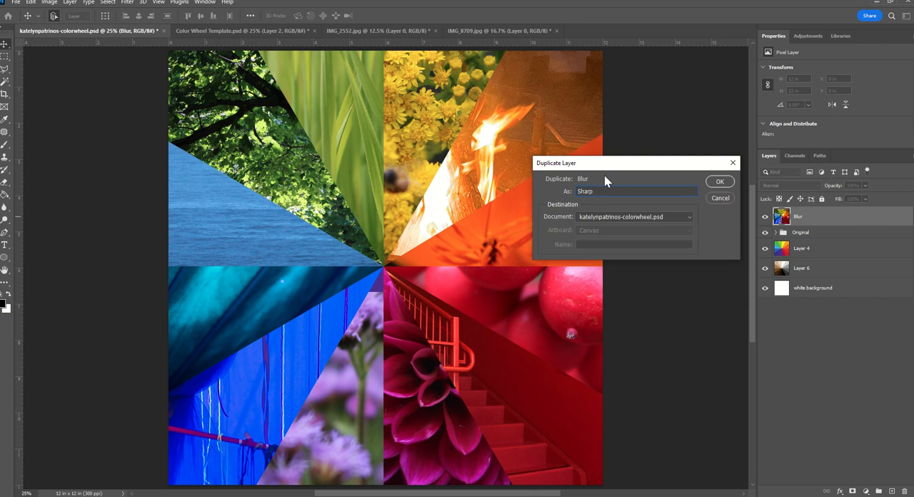
{"action": "left_click", "coordinate": [716, 181]}
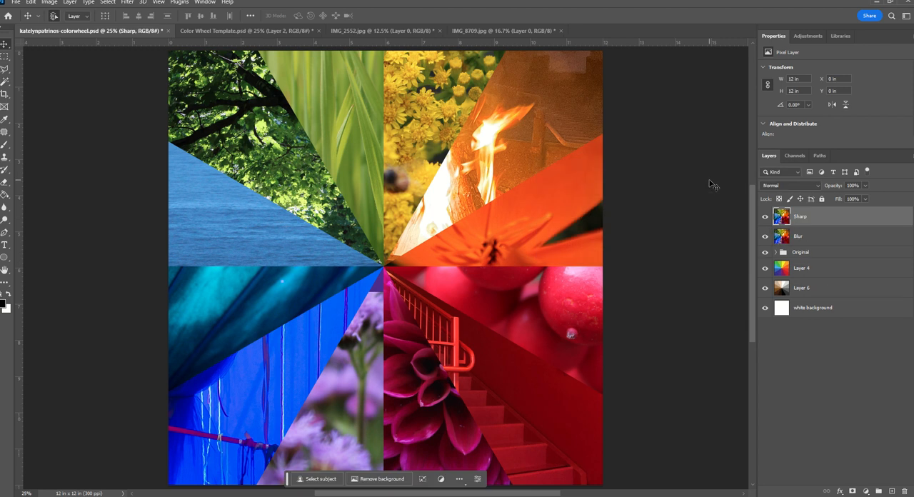
Review the layers kept inside the Original group, collapse it again and look over the Blur and Sharp layers
{"action": "left_click", "coordinate": [802, 255]}
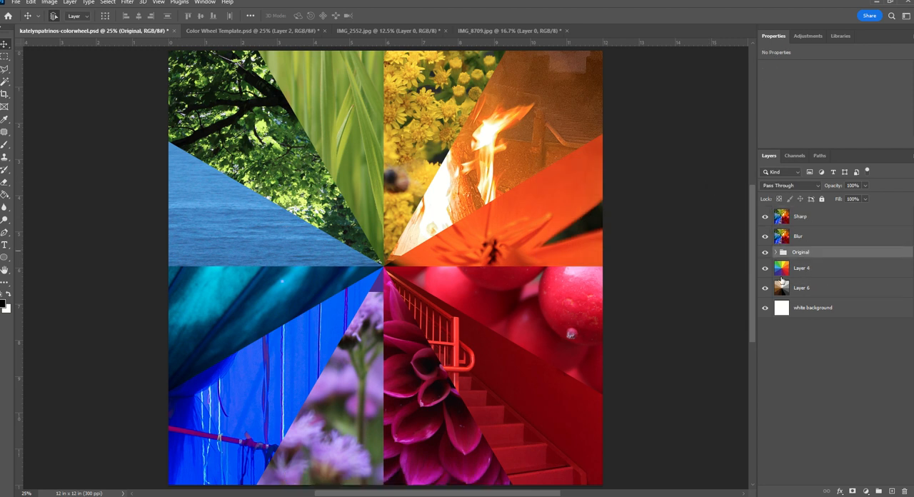
{"action": "left_click", "coordinate": [776, 253]}
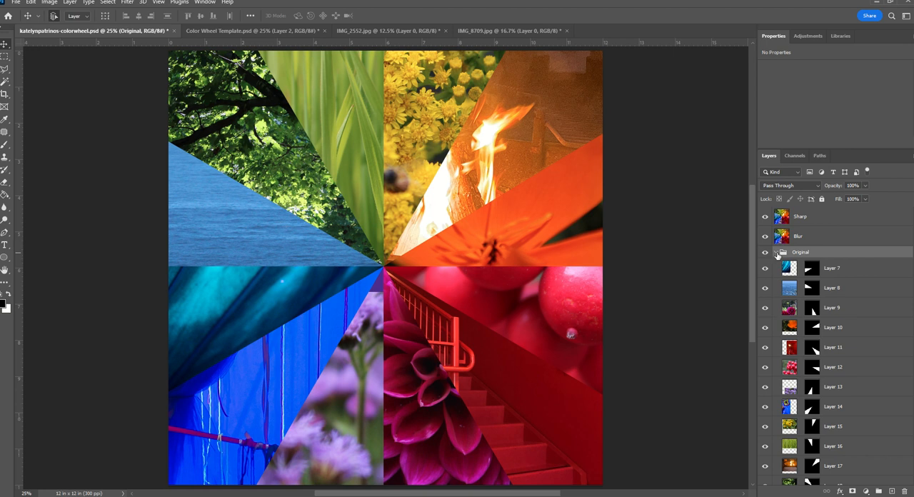
{"action": "left_click", "coordinate": [775, 253]}
{"action": "left_click", "coordinate": [807, 240]}
{"action": "left_click", "coordinate": [812, 216]}
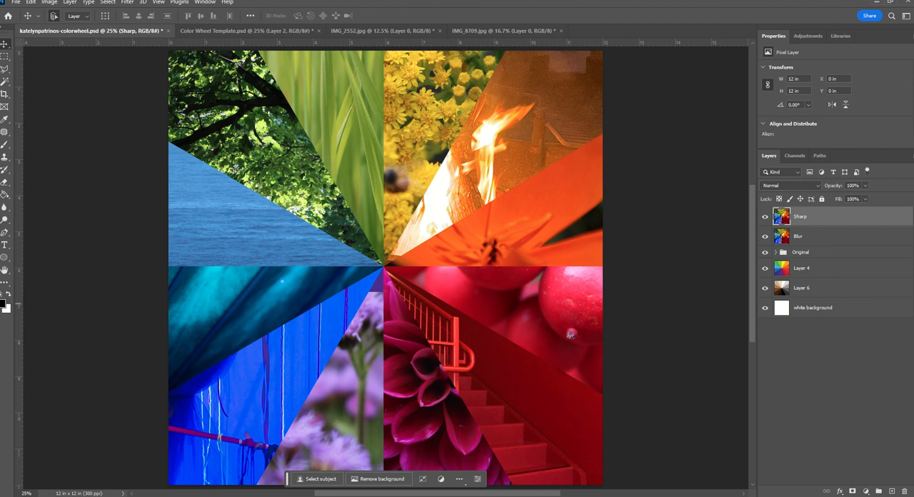
Hide the Sharp layer and apply a Gaussian Blur with a radius of 20 pixels to the Blur layer
{"action": "left_click", "coordinate": [766, 216]}
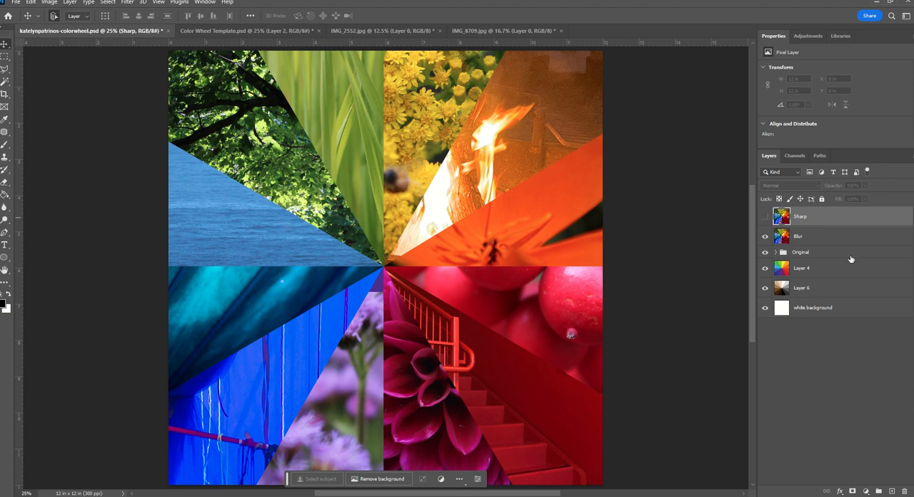
{"action": "left_click", "coordinate": [818, 240]}
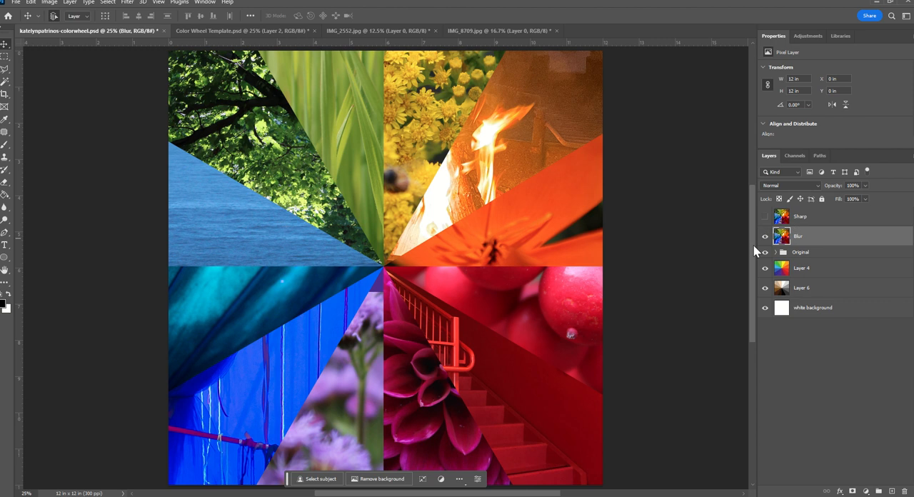
{"action": "left_click", "coordinate": [129, 3]}
{"action": "mouse_move", "coordinate": [149, 118]}
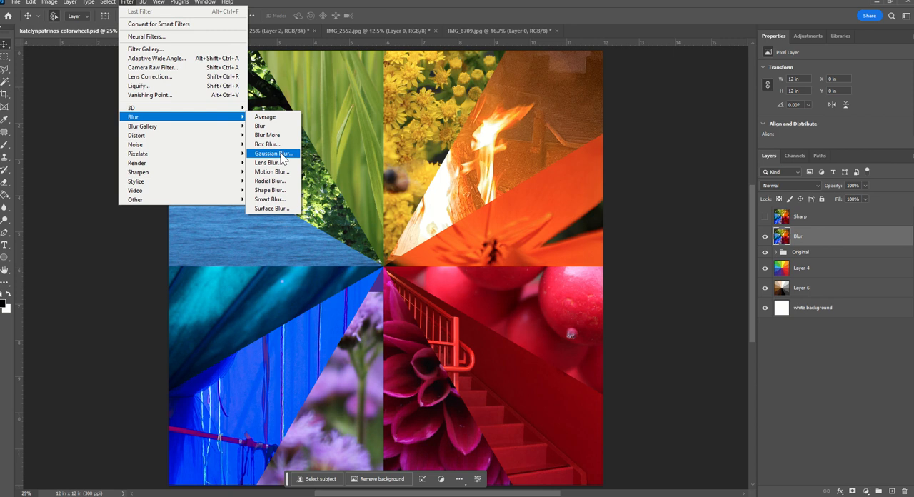
{"action": "left_click", "coordinate": [282, 153]}
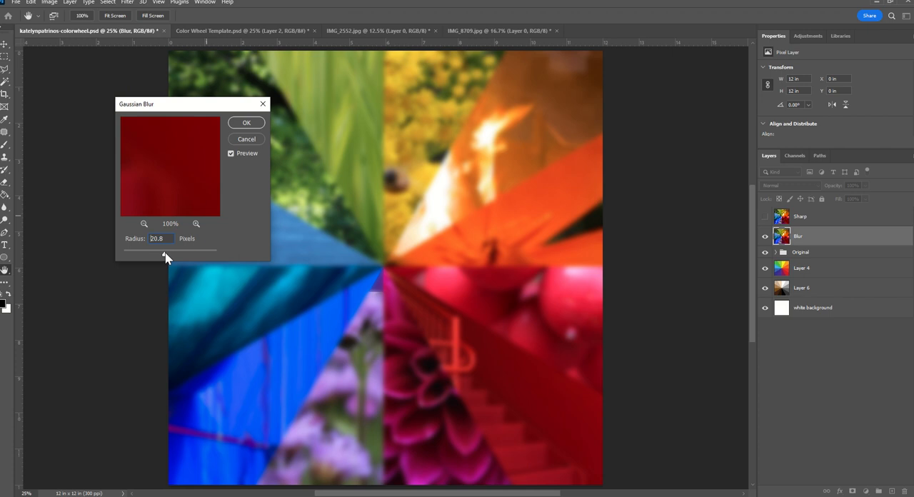
{"action": "left_click_drag", "start_coordinate": [165, 253], "coordinate": [208, 254]}
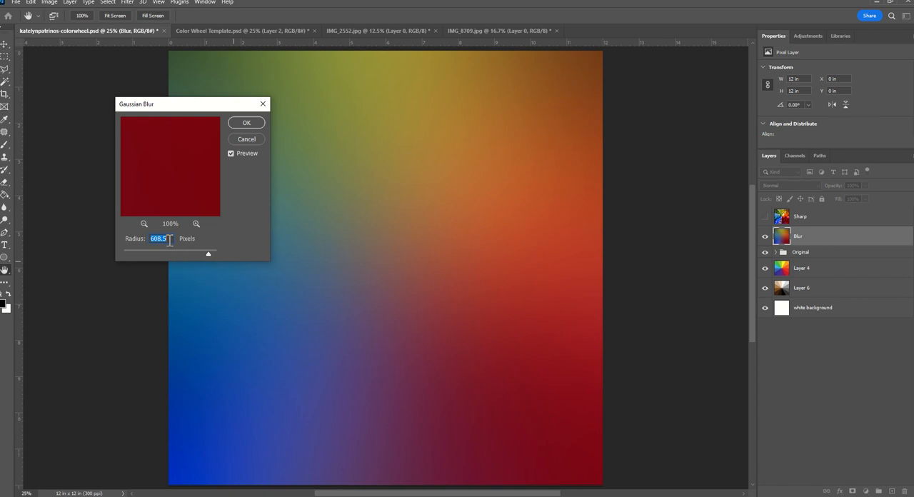
{"action": "type", "text": "20"}
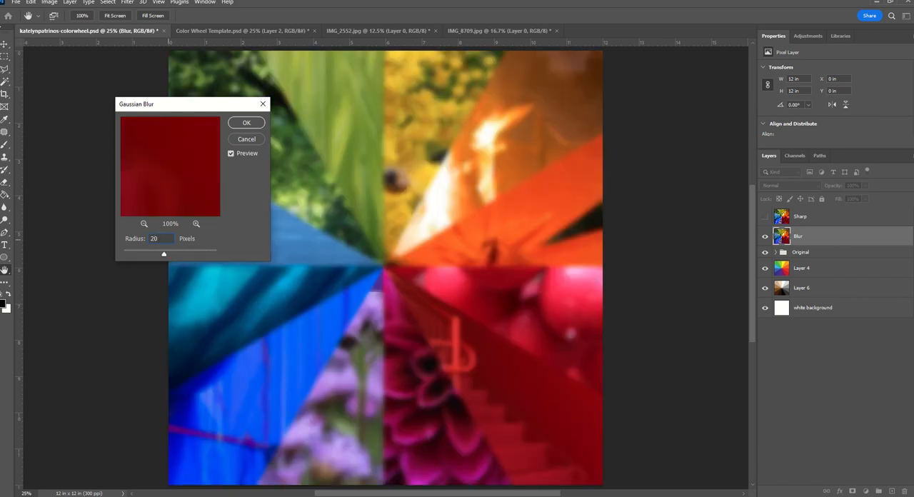
{"action": "left_click", "coordinate": [245, 125]}
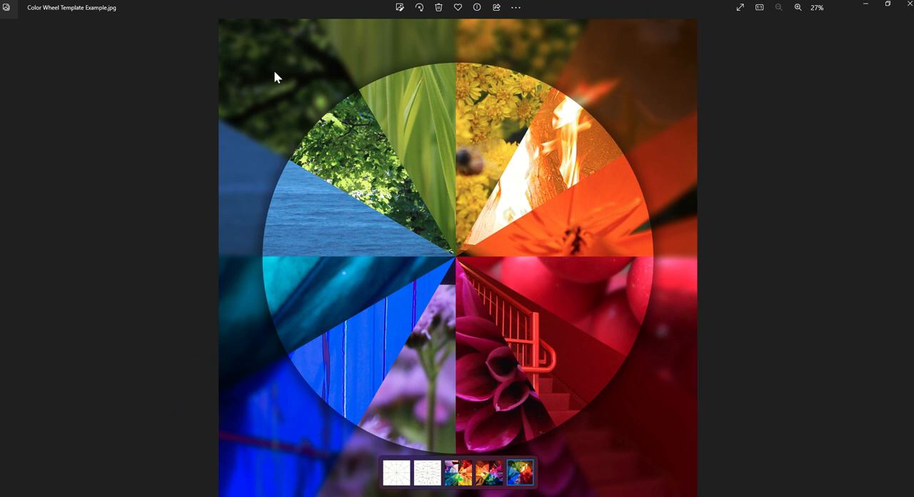
Add a Brightness/Contrast adjustment layer directly above the Blur layer and set its brightness to -100
{"action": "left_click", "coordinate": [864, 6]}
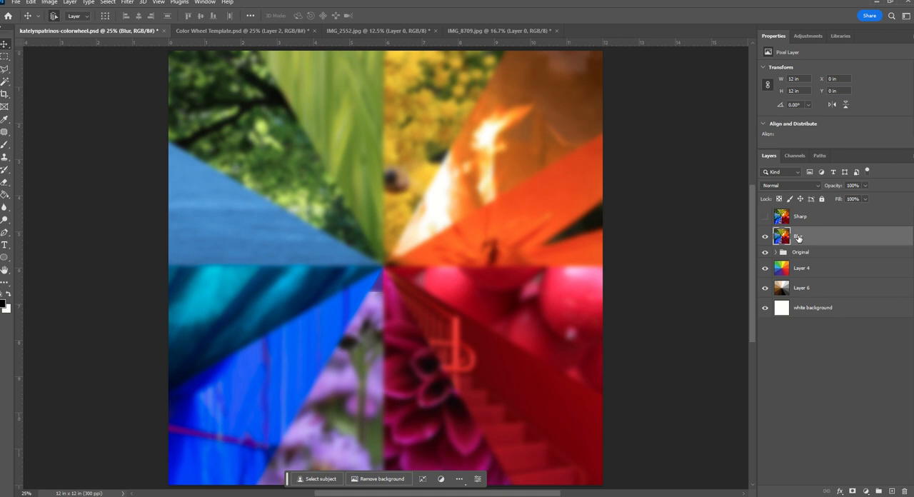
{"action": "left_click", "coordinate": [867, 491]}
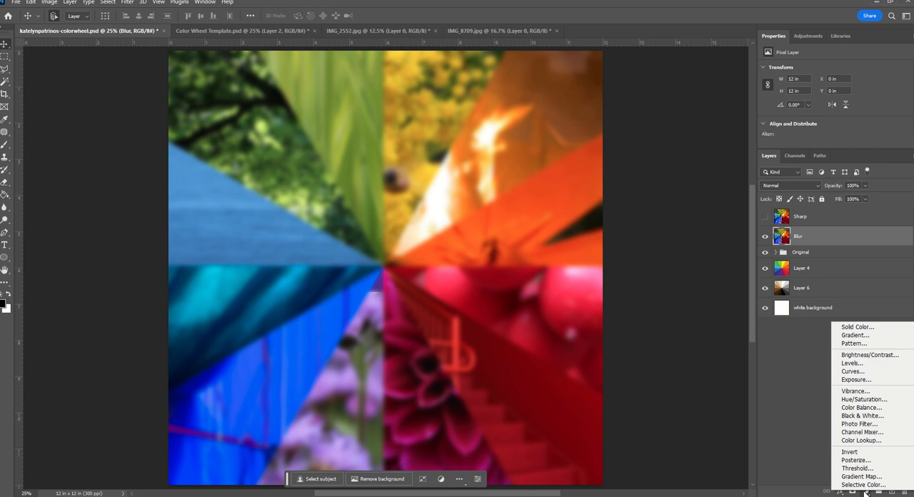
{"action": "left_click", "coordinate": [860, 357]}
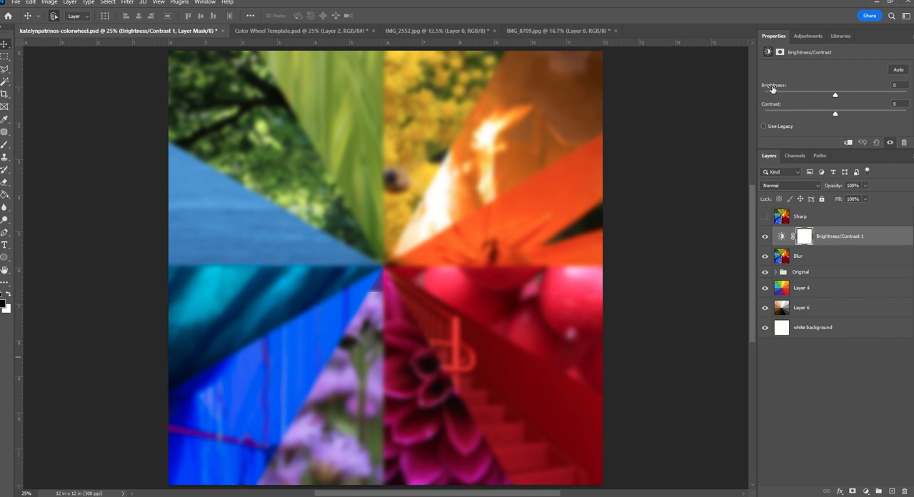
{"action": "left_click_drag", "start_coordinate": [834, 96], "coordinate": [812, 97]}
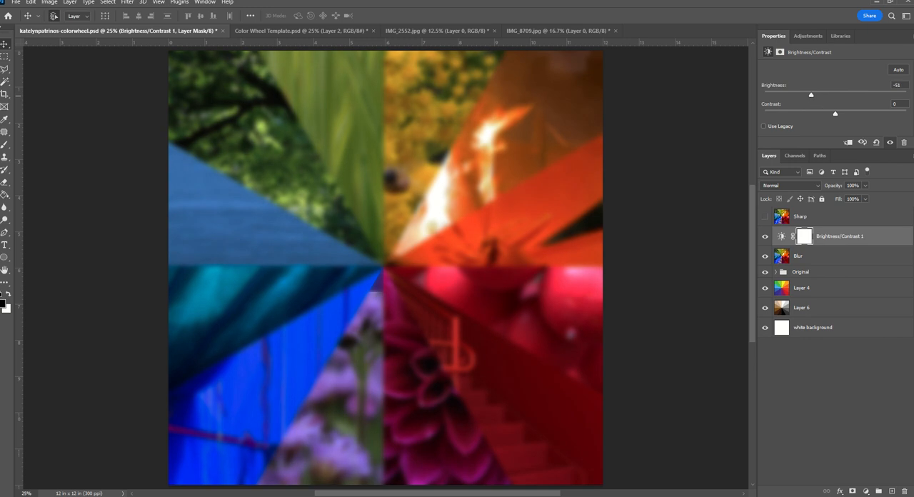
{"action": "left_click", "coordinate": [901, 84]}
{"action": "type", "text": "-100"}
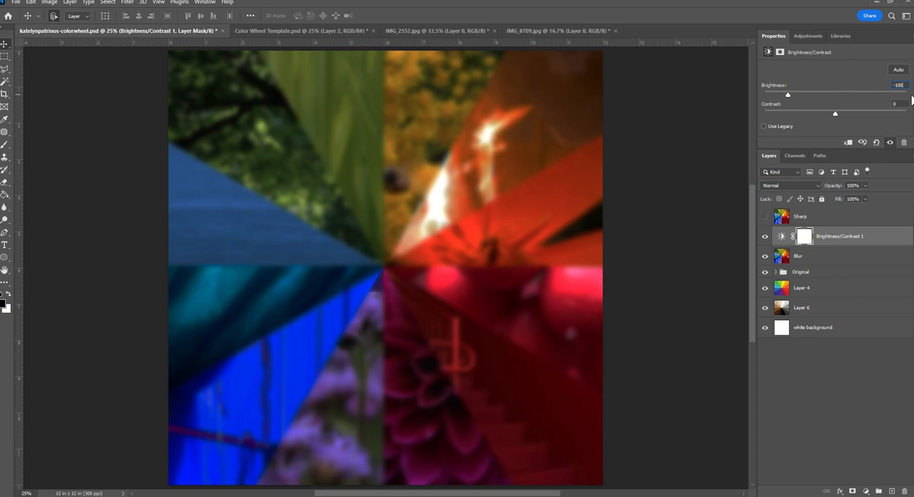
{"action": "key", "text": "Return"}
Make the Sharp layer visible again, select it and check the target look in the example image
{"action": "left_click", "coordinate": [765, 217]}
{"action": "left_click", "coordinate": [812, 222]}
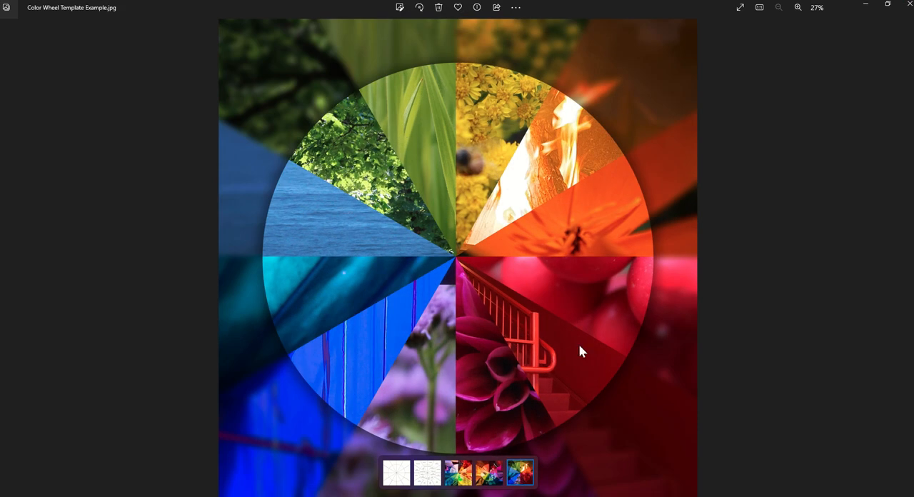
{"action": "left_click", "coordinate": [867, 6]}
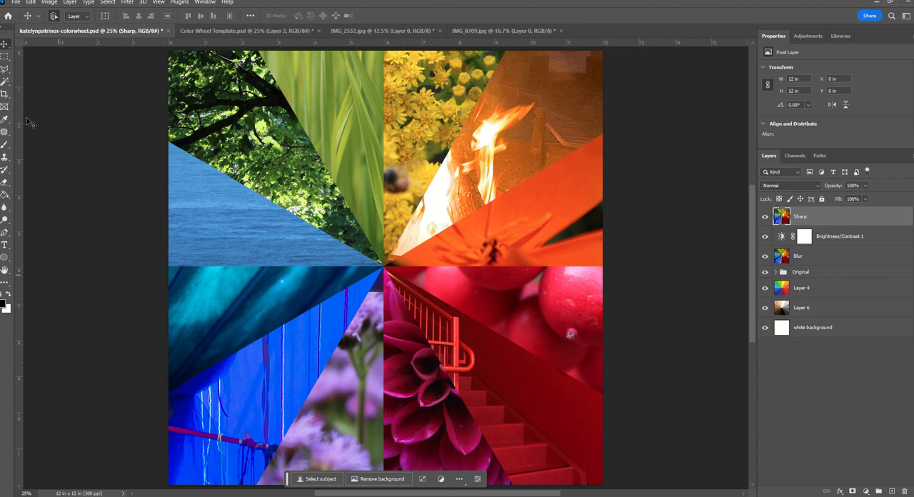
Draw a black-filled circle about 9 in across above the Sharp layer with the Ellipse tool
{"action": "right_click", "coordinate": [5, 260]}
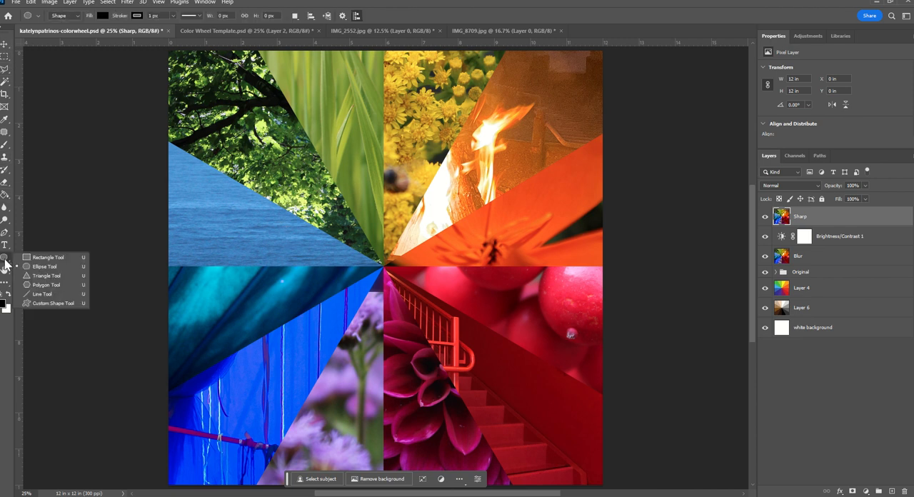
{"action": "left_click", "coordinate": [32, 260]}
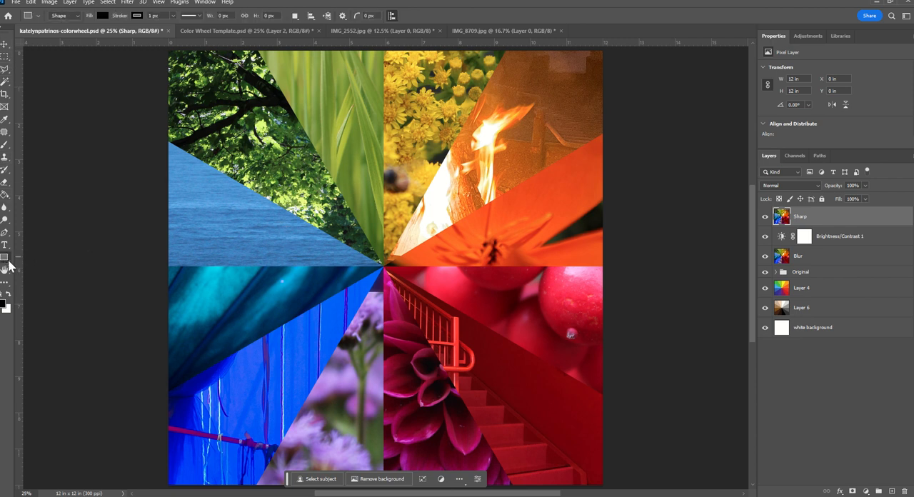
{"action": "right_click", "coordinate": [9, 261]}
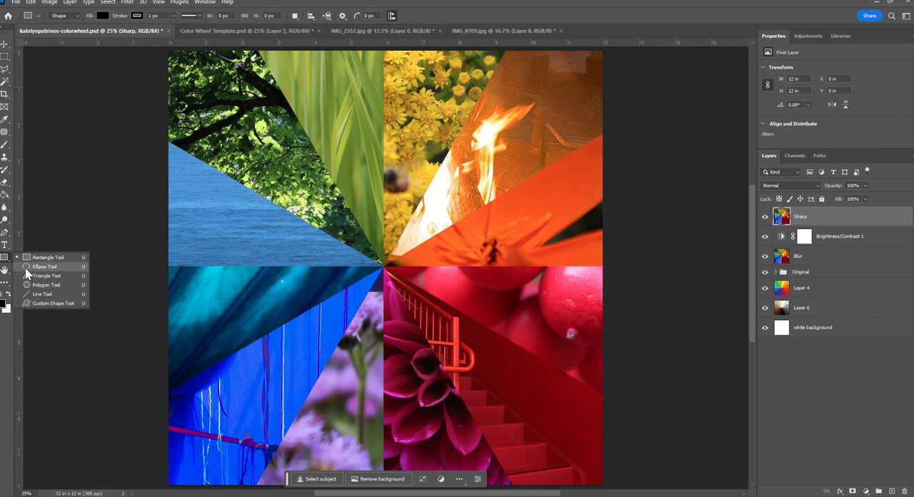
{"action": "left_click", "coordinate": [25, 267]}
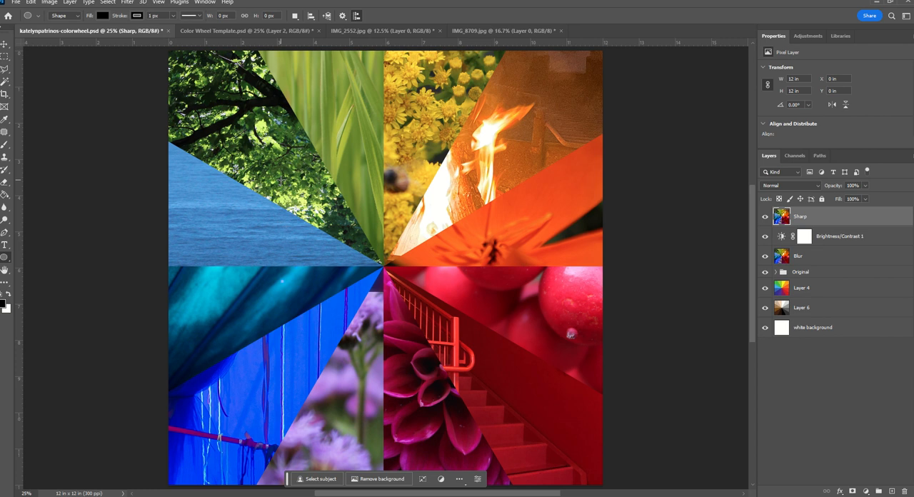
{"action": "left_click_drag", "start_coordinate": [247, 150], "coordinate": [558, 427]}
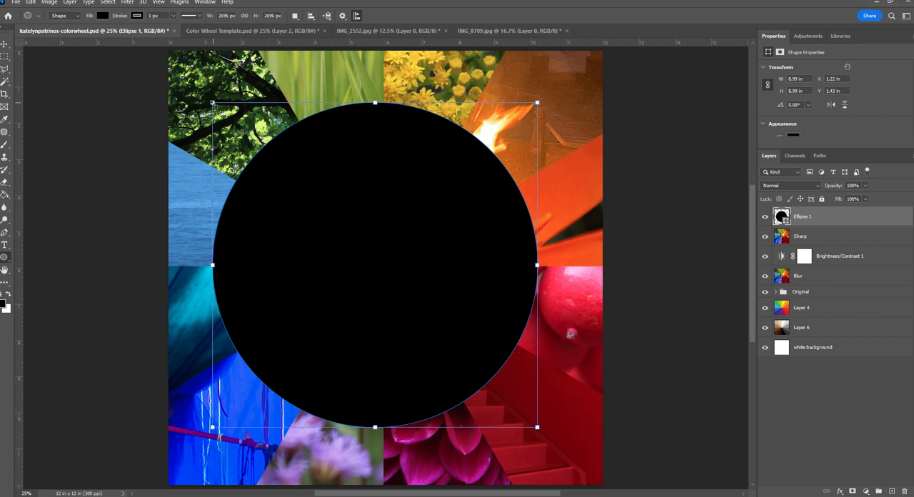
Center the black circle on the canvas and load its outline as a selection
{"action": "left_click", "coordinate": [5, 44]}
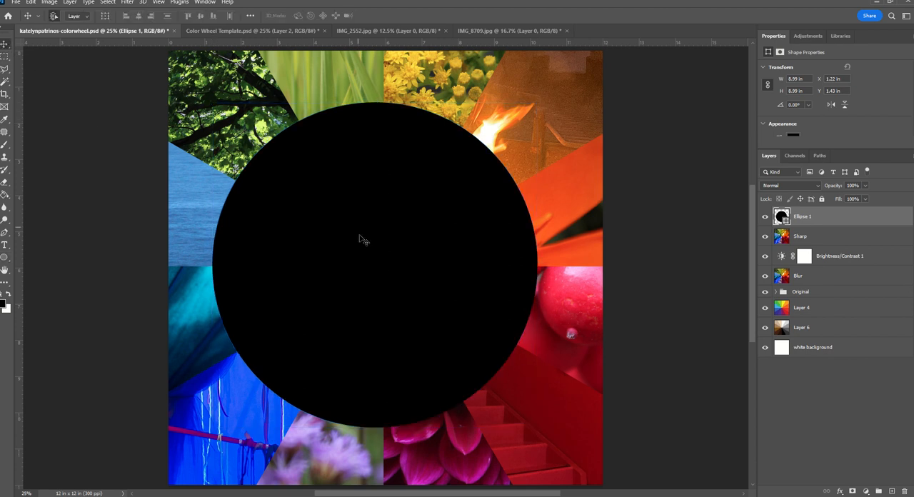
{"action": "mouse_move", "coordinate": [360, 238]}
{"action": "left_mouse_down"}
{"action": "mouse_move", "coordinate": [383, 235]}
{"action": "mouse_move", "coordinate": [369, 235]}
{"action": "mouse_move", "coordinate": [367, 216]}
{"action": "mouse_move", "coordinate": [371, 242]}
{"action": "left_mouse_up"}
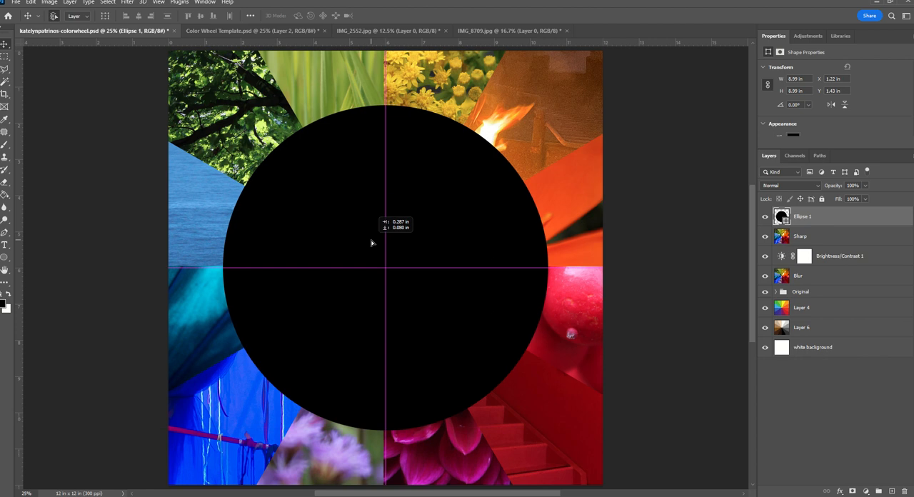
{"action": "left_click_drag", "start_coordinate": [371, 243], "coordinate": [371, 243]}
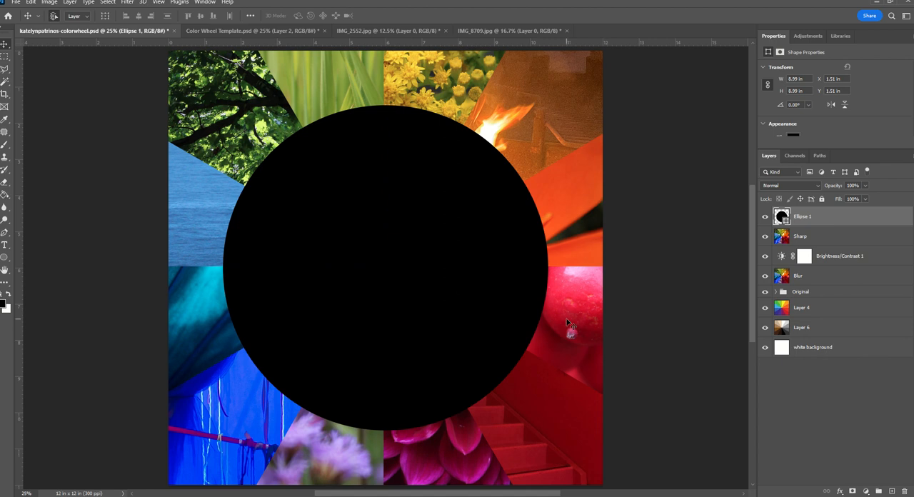
{"action": "key", "text": "ctrl"}
{"action": "left_click", "coordinate": [782, 217], "text": "ctrl"}
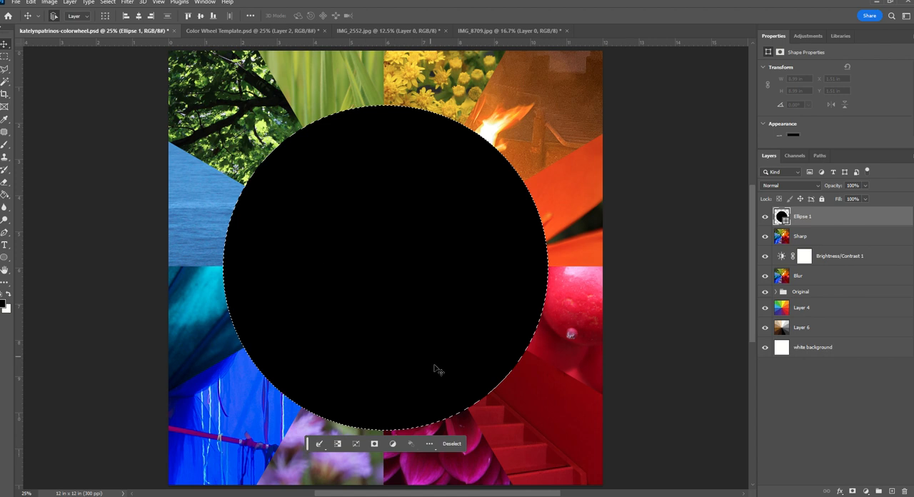
Hide the black circle layer and mask the Sharp layer with the circular selection
{"action": "left_click", "coordinate": [765, 217]}
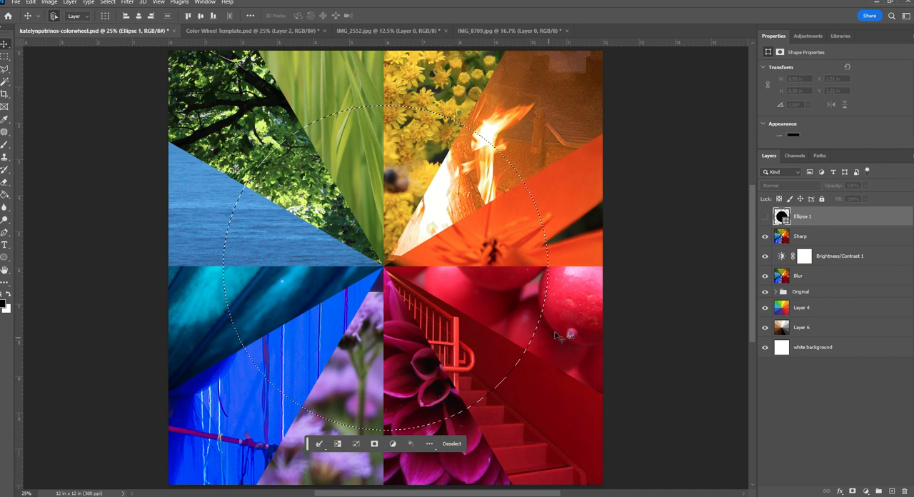
{"action": "left_click", "coordinate": [818, 236]}
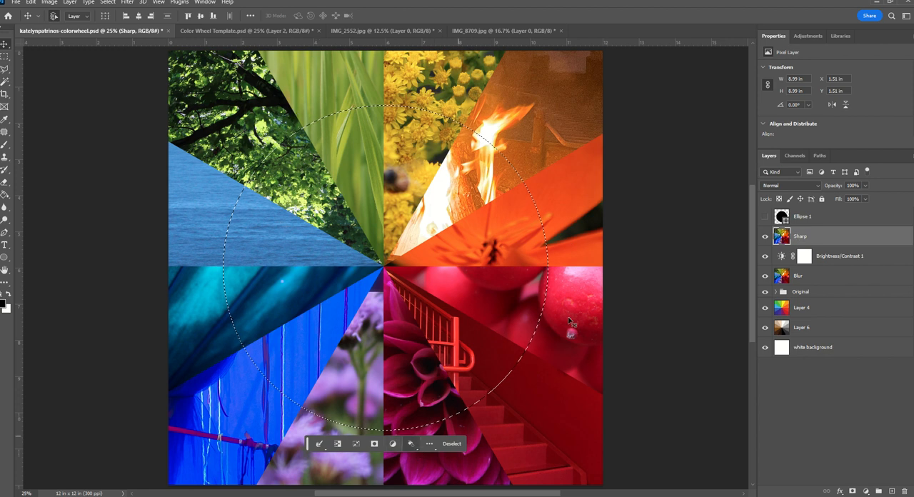
{"action": "left_click", "coordinate": [851, 492]}
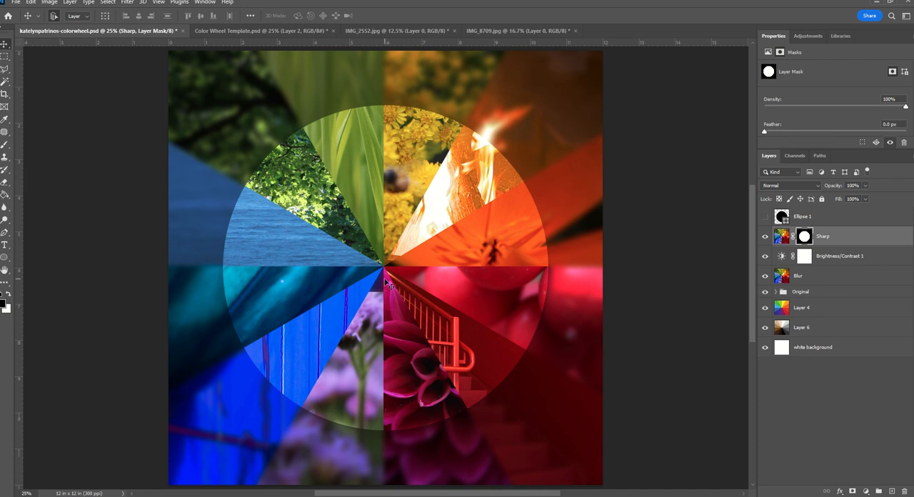
Add a black Multiply drop shadow to the Sharp layer with 45% opacity, 90° angle, 17 px distance, 32% spread and 128 px size
{"action": "right_click", "coordinate": [848, 237]}
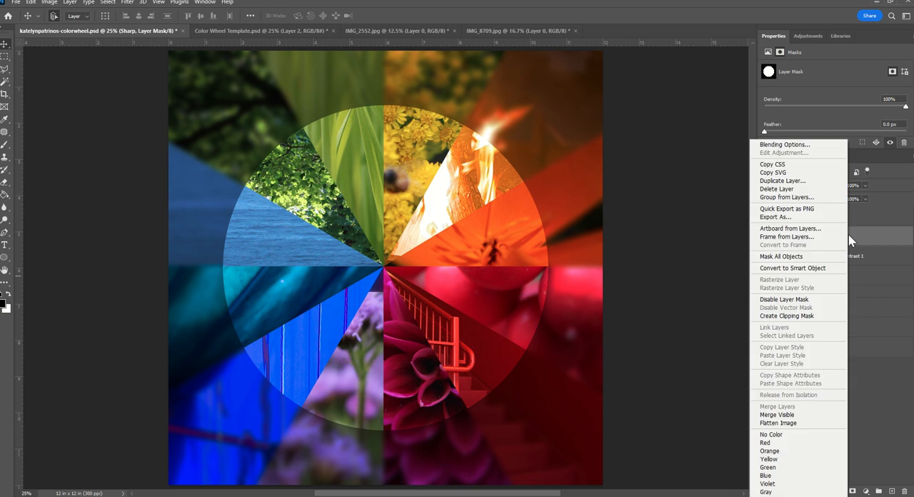
{"action": "left_click", "coordinate": [805, 147]}
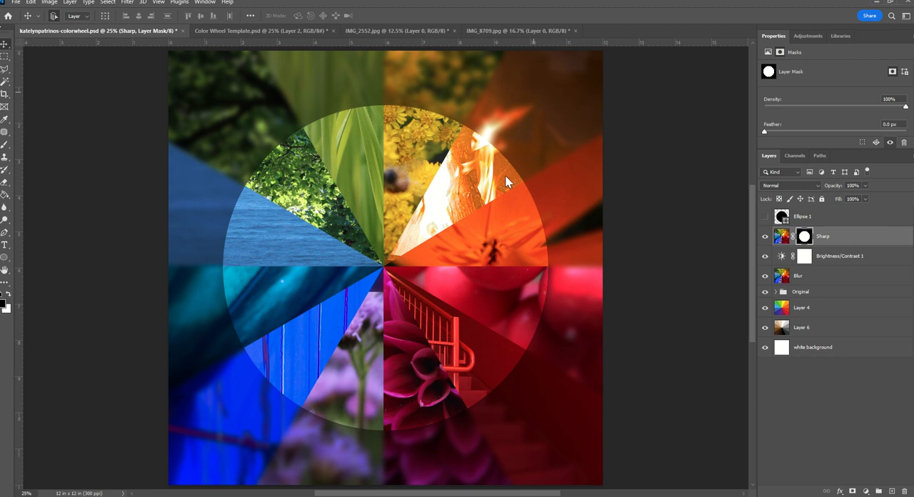
{"action": "left_click_drag", "start_coordinate": [658, 61], "coordinate": [719, 78]}
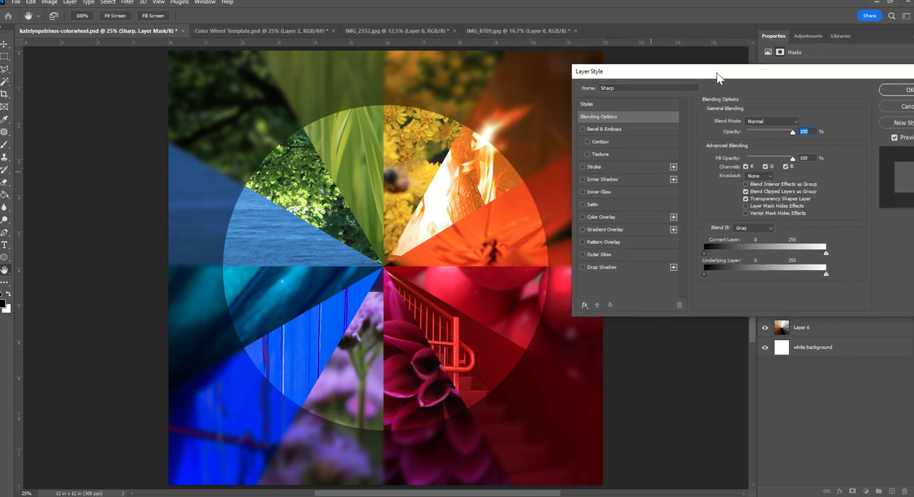
{"action": "left_click", "coordinate": [597, 268]}
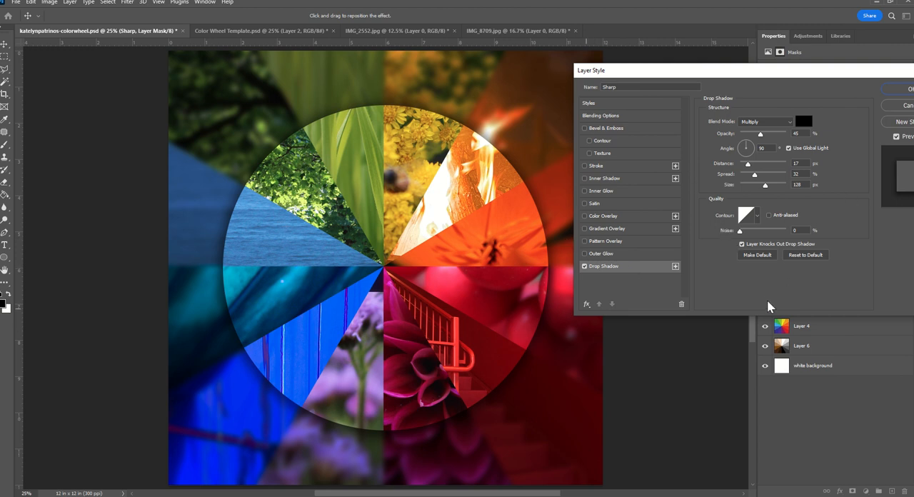
{"action": "left_click_drag", "start_coordinate": [776, 72], "coordinate": [697, 89]}
{"action": "left_click", "coordinate": [830, 107]}
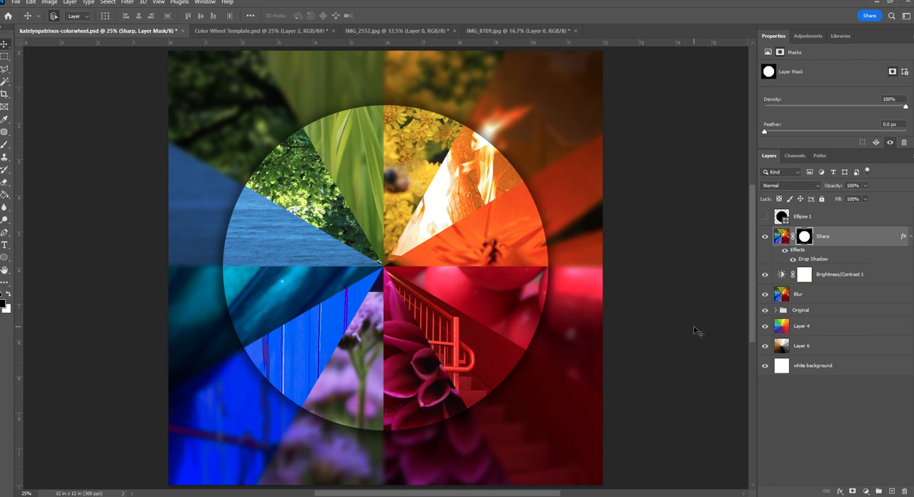
Save the color wheel as a layered Photoshop file in the school district OneDrive folder, named with the student's full name and "-colorwheel"
{"action": "left_click", "coordinate": [15, 4]}
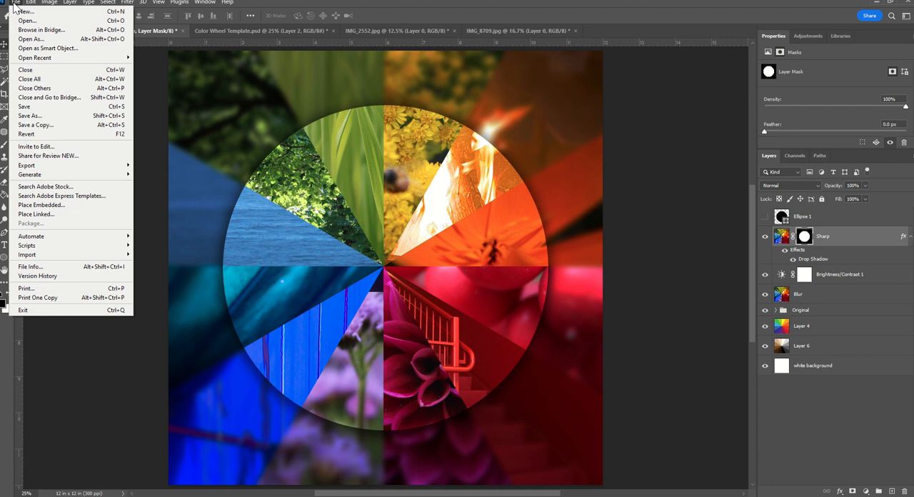
{"action": "left_click", "coordinate": [30, 115]}
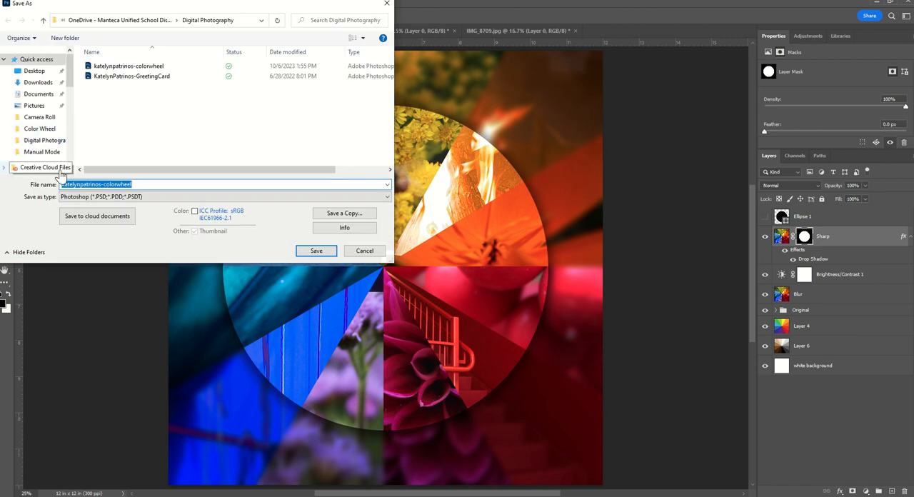
{"action": "scroll", "coordinate": [36, 116], "scroll_direction": "down", "scroll_amount": 1}
{"action": "scroll", "coordinate": [36, 116], "scroll_direction": "down", "scroll_amount": 1}
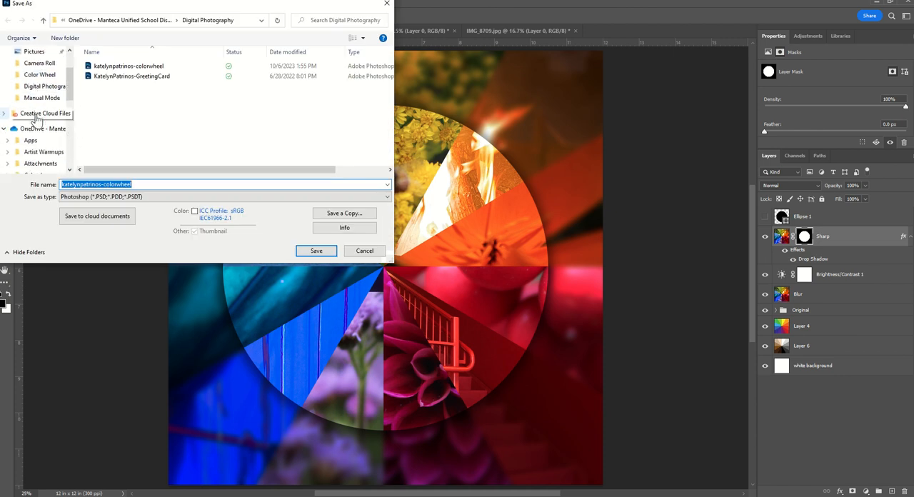
{"action": "left_click", "coordinate": [36, 129]}
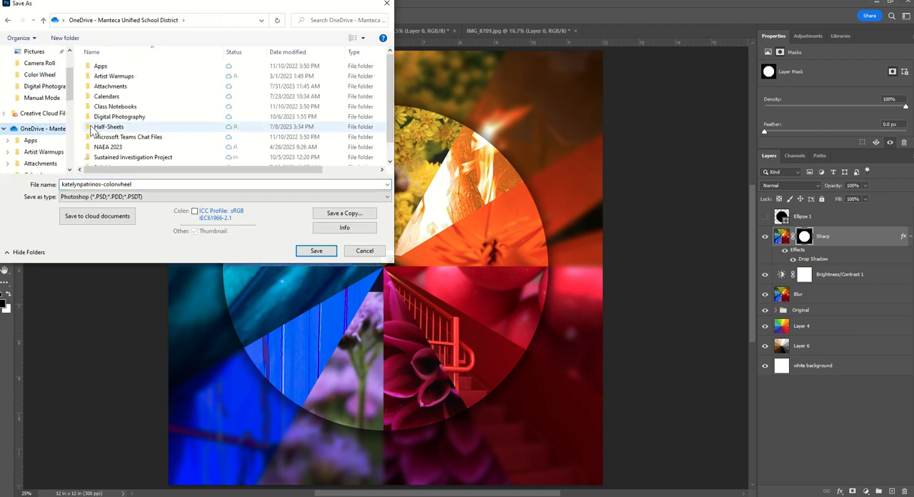
{"action": "double_click", "coordinate": [140, 185]}
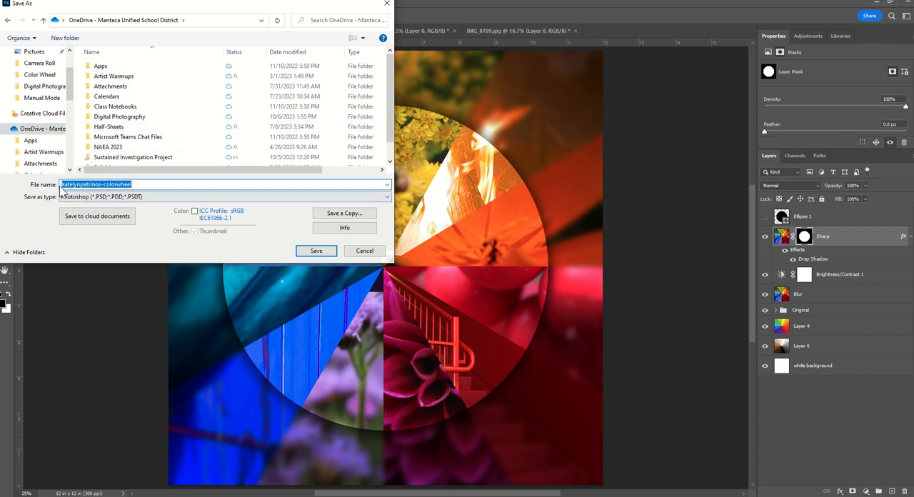
{"action": "left_click_drag", "start_coordinate": [62, 184], "coordinate": [138, 185]}
{"action": "left_click", "coordinate": [138, 184]}
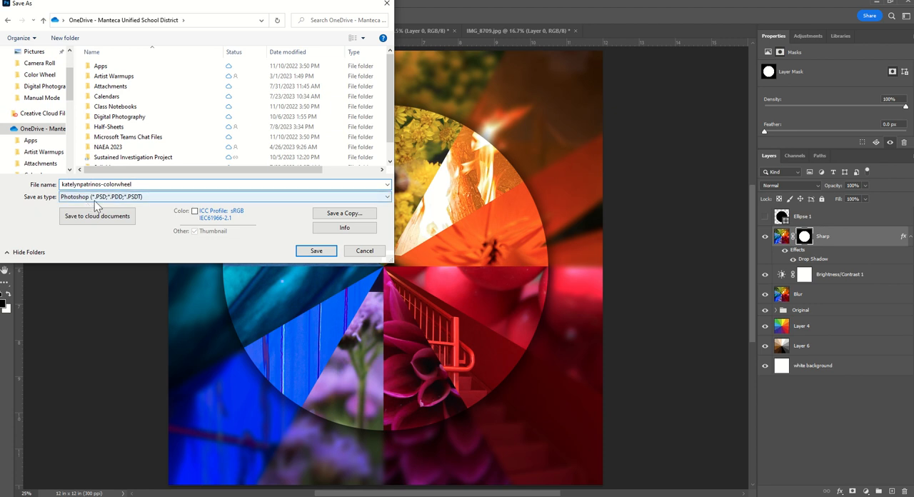
{"action": "left_click", "coordinate": [315, 251]}
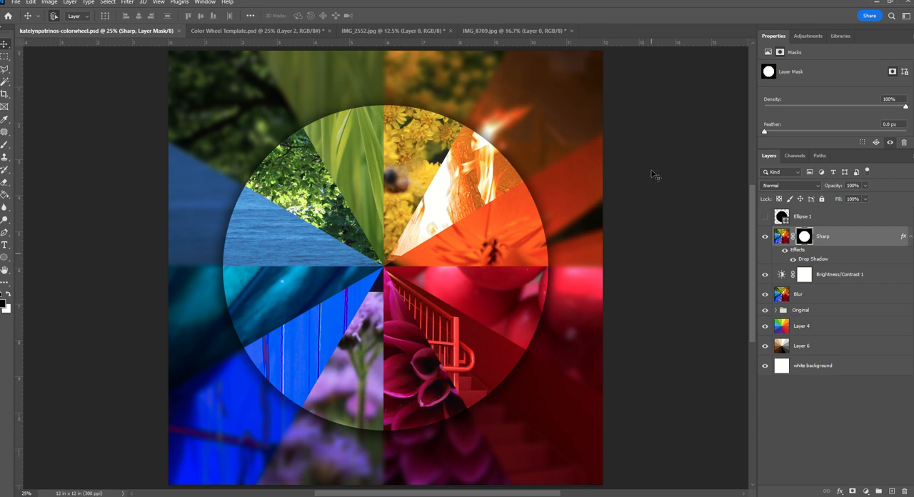
Start saving a copy to the school district OneDrive folder and remove "copy" from the end of its file name
{"action": "left_click", "coordinate": [15, 3]}
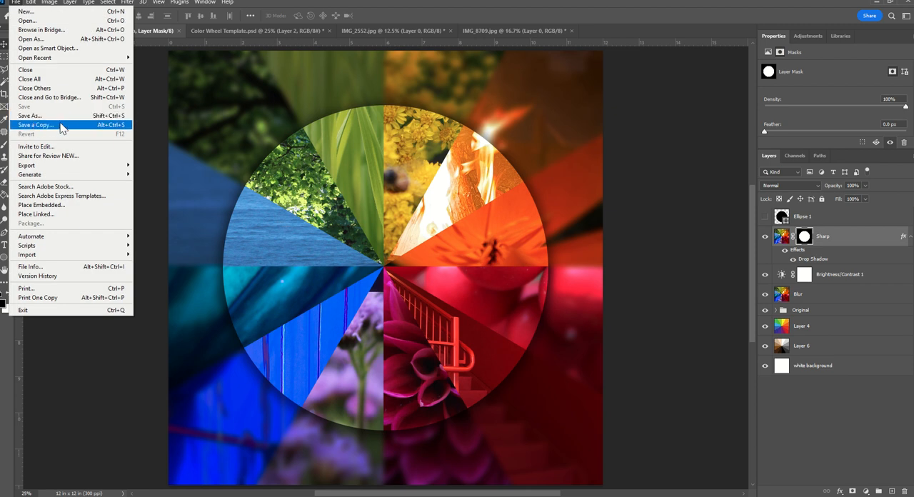
{"action": "left_click", "coordinate": [37, 125]}
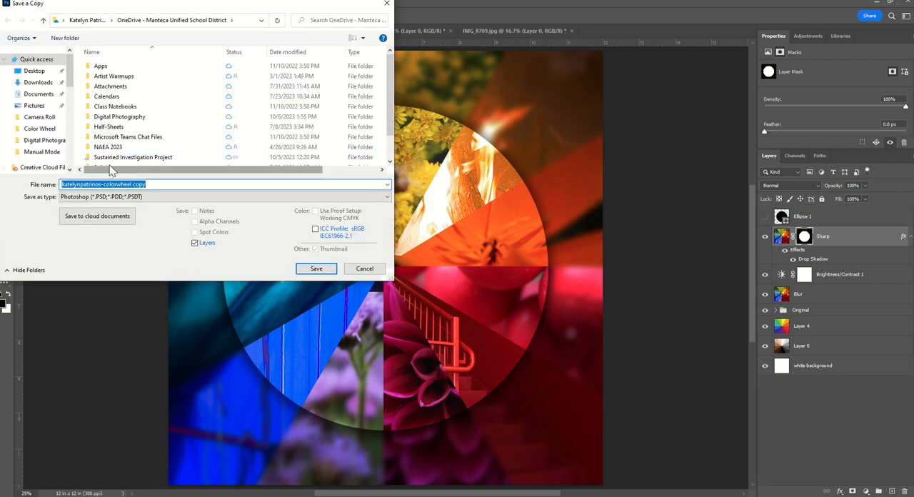
{"action": "scroll", "coordinate": [40, 130], "scroll_direction": "down", "scroll_amount": 2}
{"action": "scroll", "coordinate": [41, 133], "scroll_direction": "down", "scroll_amount": 1}
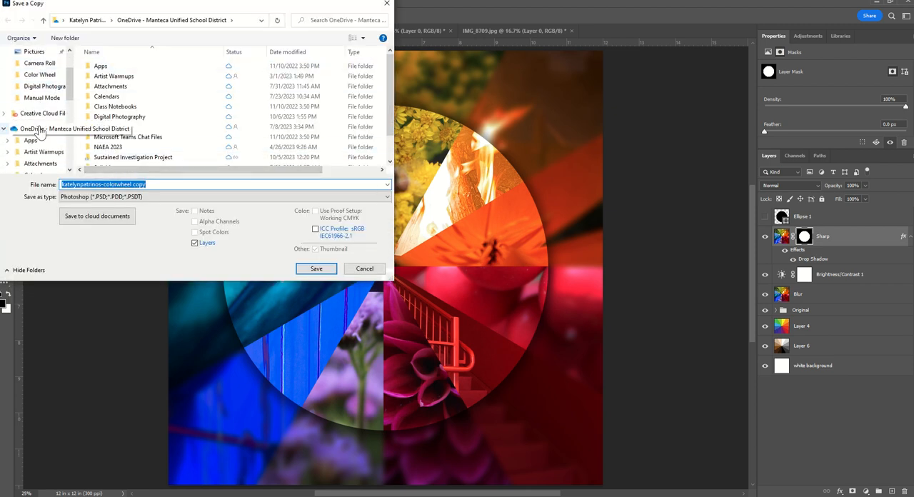
{"action": "left_click", "coordinate": [41, 132]}
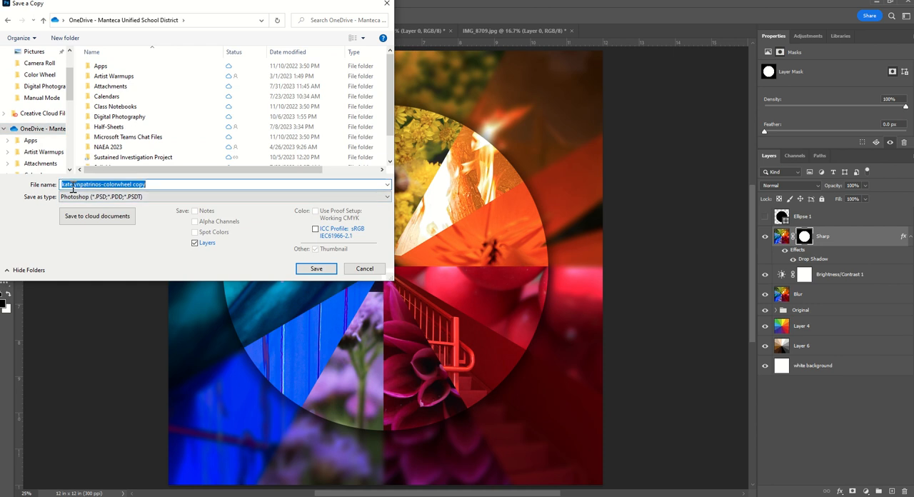
{"action": "left_click", "coordinate": [127, 184]}
{"action": "left_click_drag", "start_coordinate": [146, 184], "coordinate": [131, 185]}
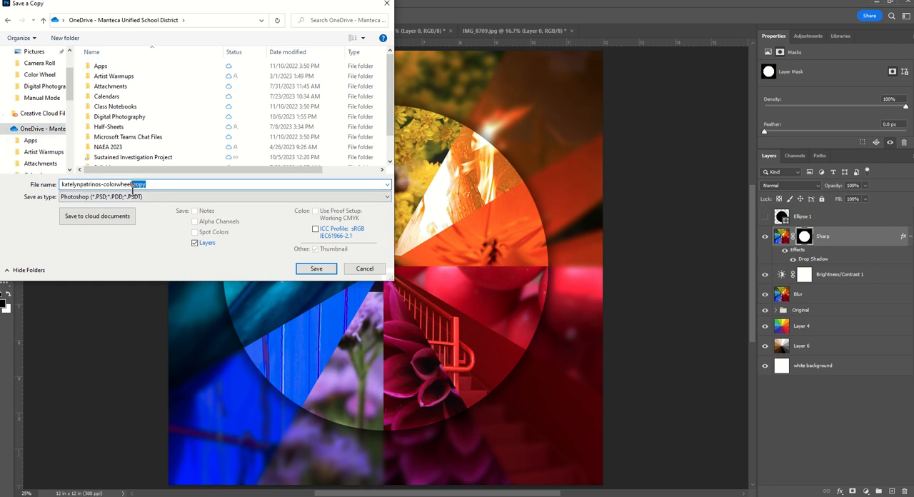
{"action": "key", "text": "BackSpace"}
Set the copy's format to JPEG and save it at Maximum quality
{"action": "left_click", "coordinate": [30, 217]}
{"action": "left_click", "coordinate": [68, 200]}
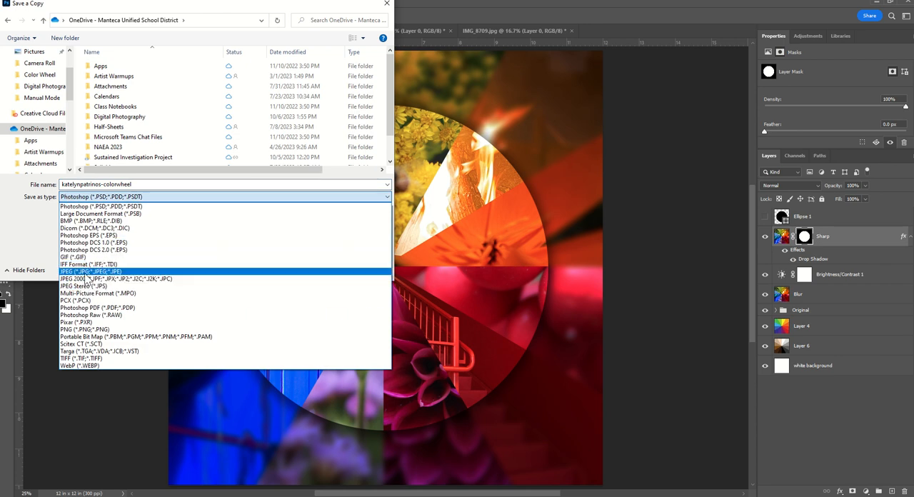
{"action": "left_click", "coordinate": [89, 271]}
{"action": "left_click", "coordinate": [297, 271]}
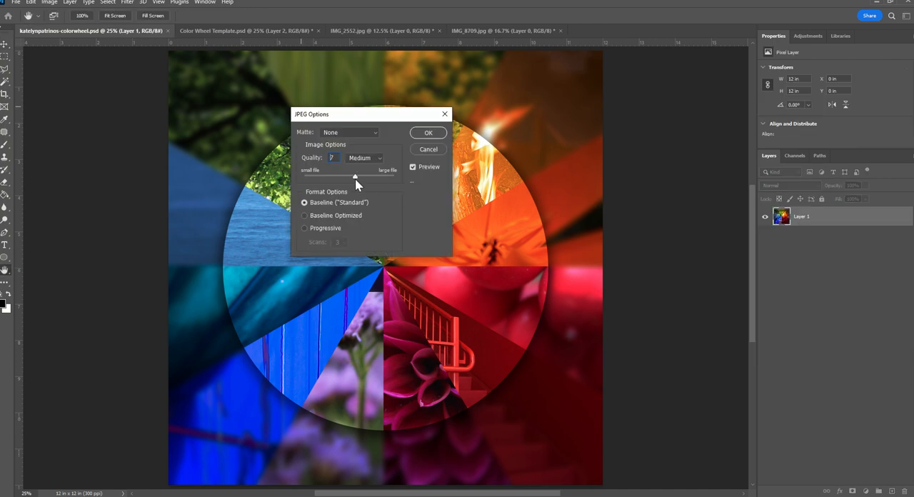
{"action": "left_click_drag", "start_coordinate": [355, 178], "coordinate": [379, 175]}
{"action": "left_click", "coordinate": [426, 134]}
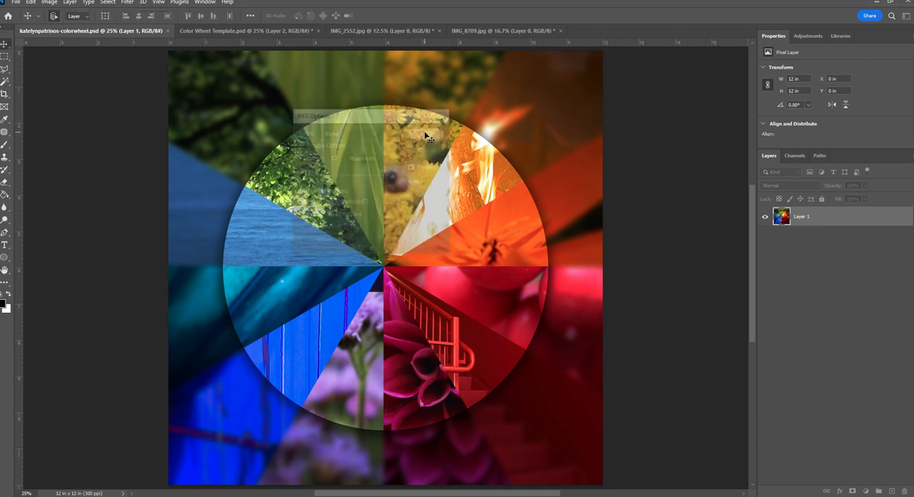